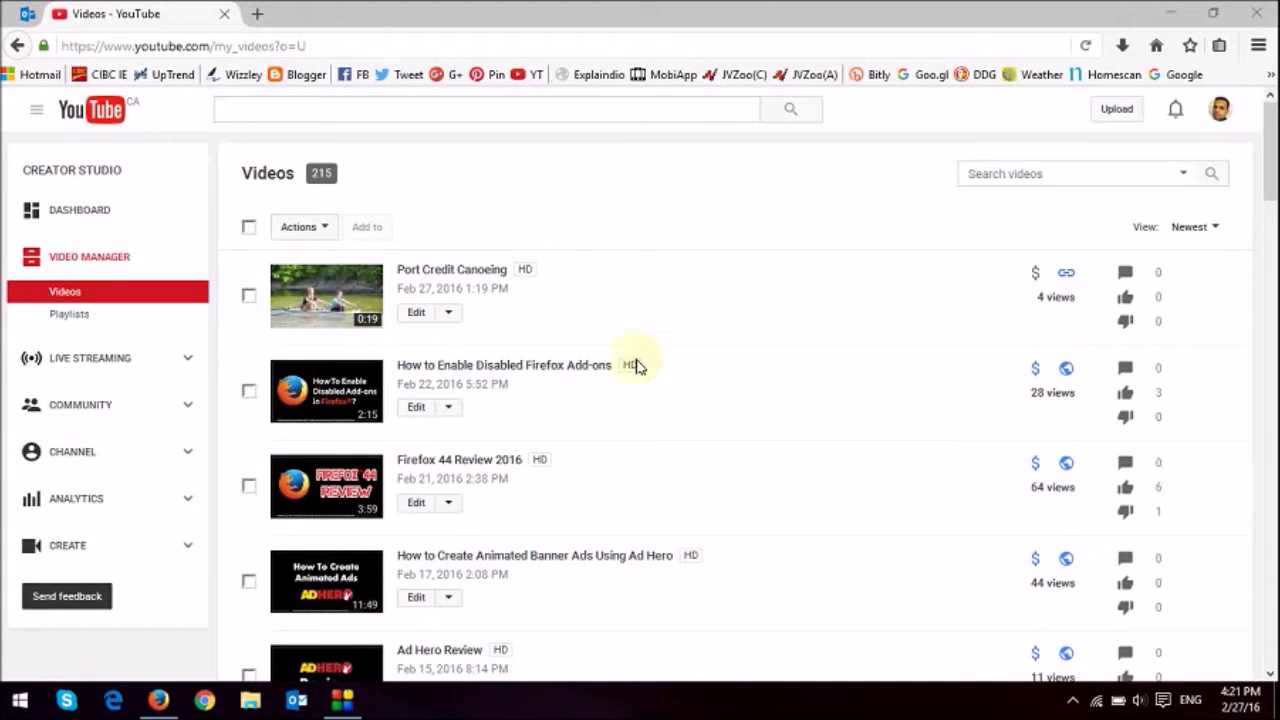
Open the blurring effects in the enhancements of the Port Credit Canoeing video, with playback paused and the preview side widened
left_click(450, 316)
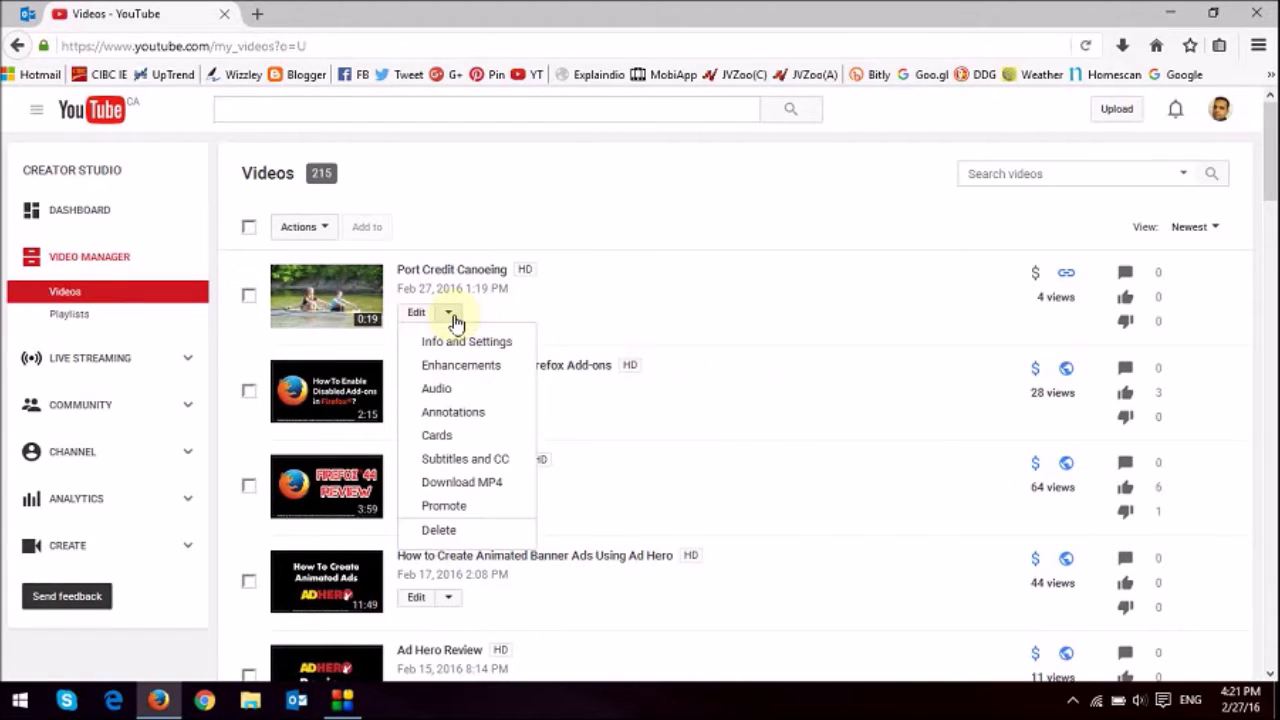
left_click(476, 378)
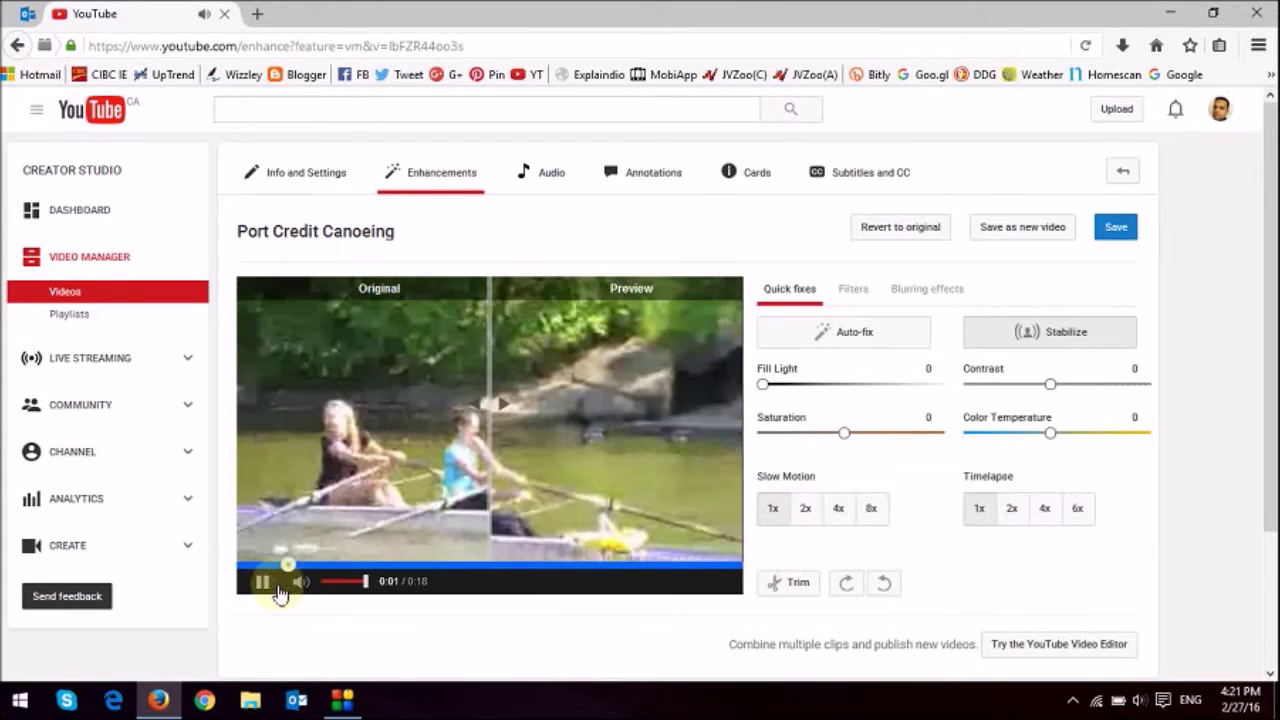
left_click(260, 584)
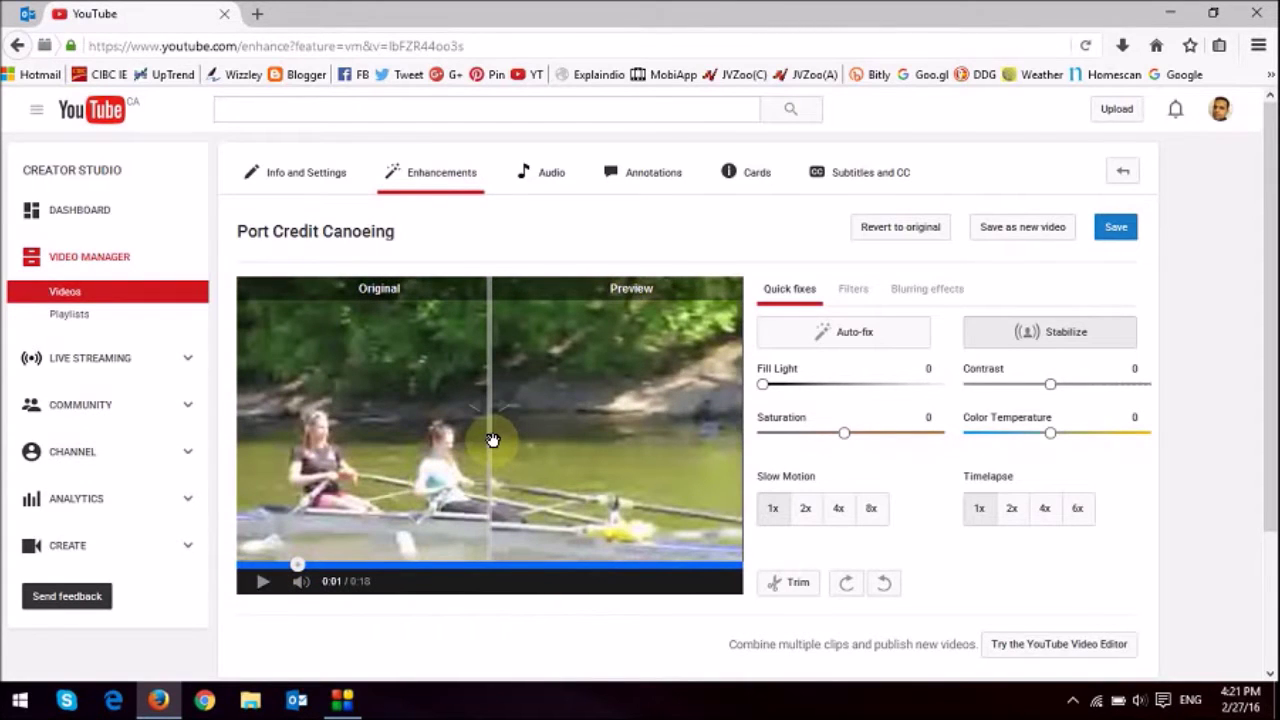
left_click_drag(493, 440, 276, 428)
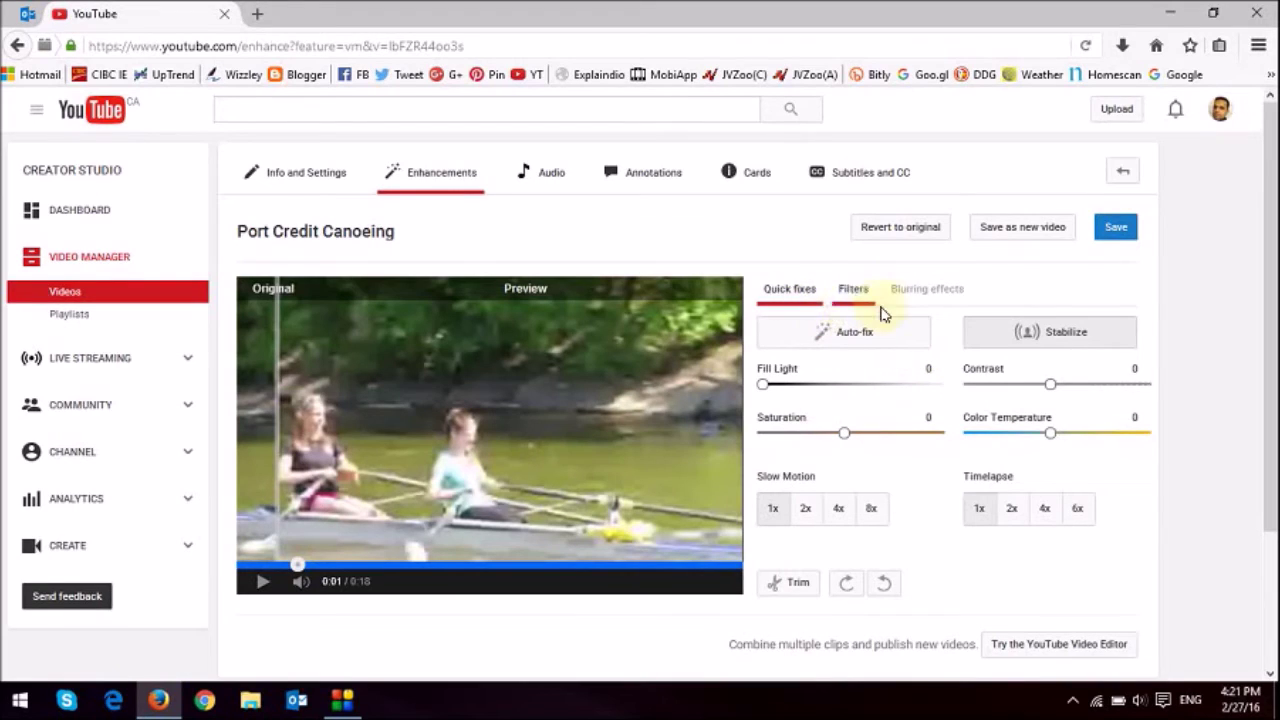
left_click(930, 293)
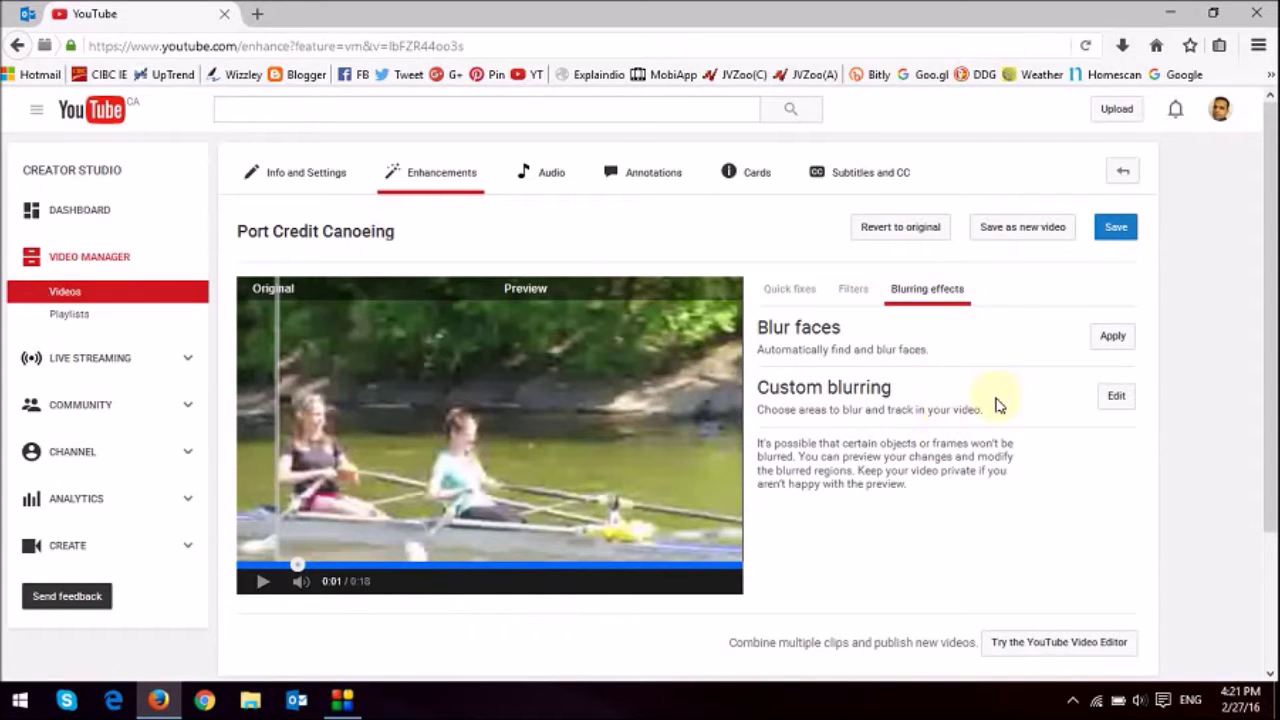
Try the automatic Blur faces effect, replay the preview from the start, and remove the effect
left_click(1115, 340)
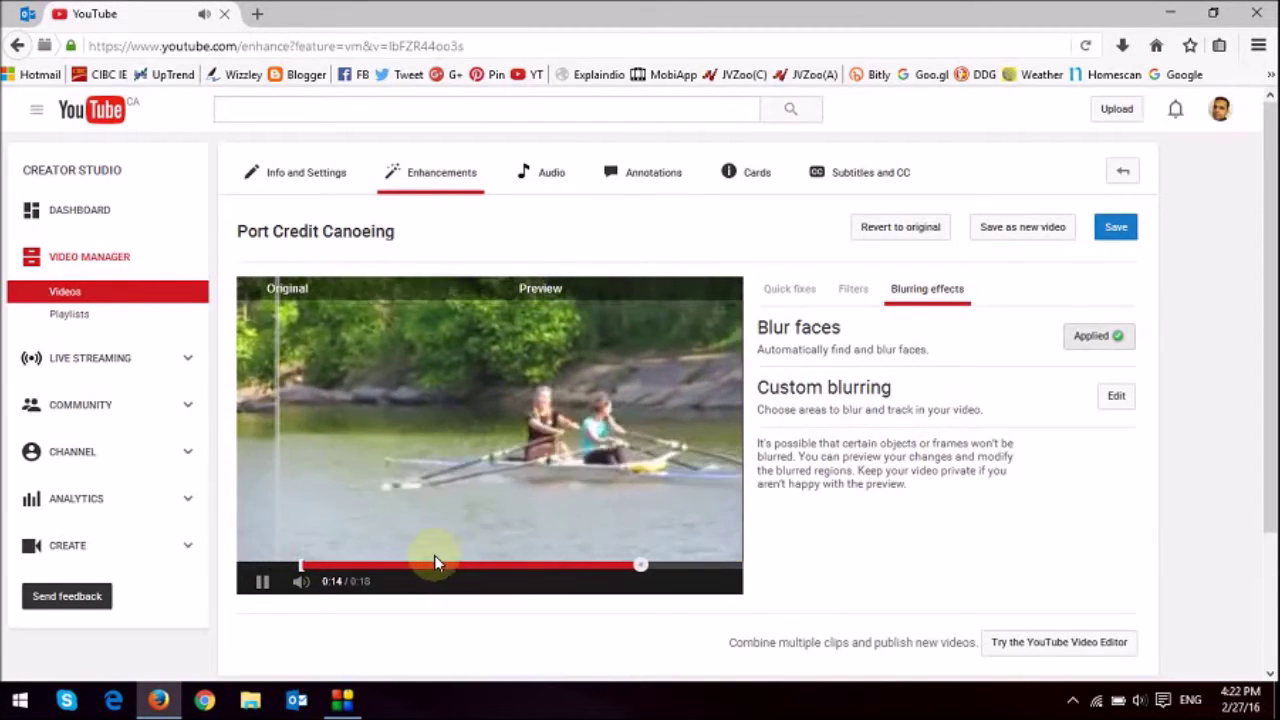
left_click(733, 565)
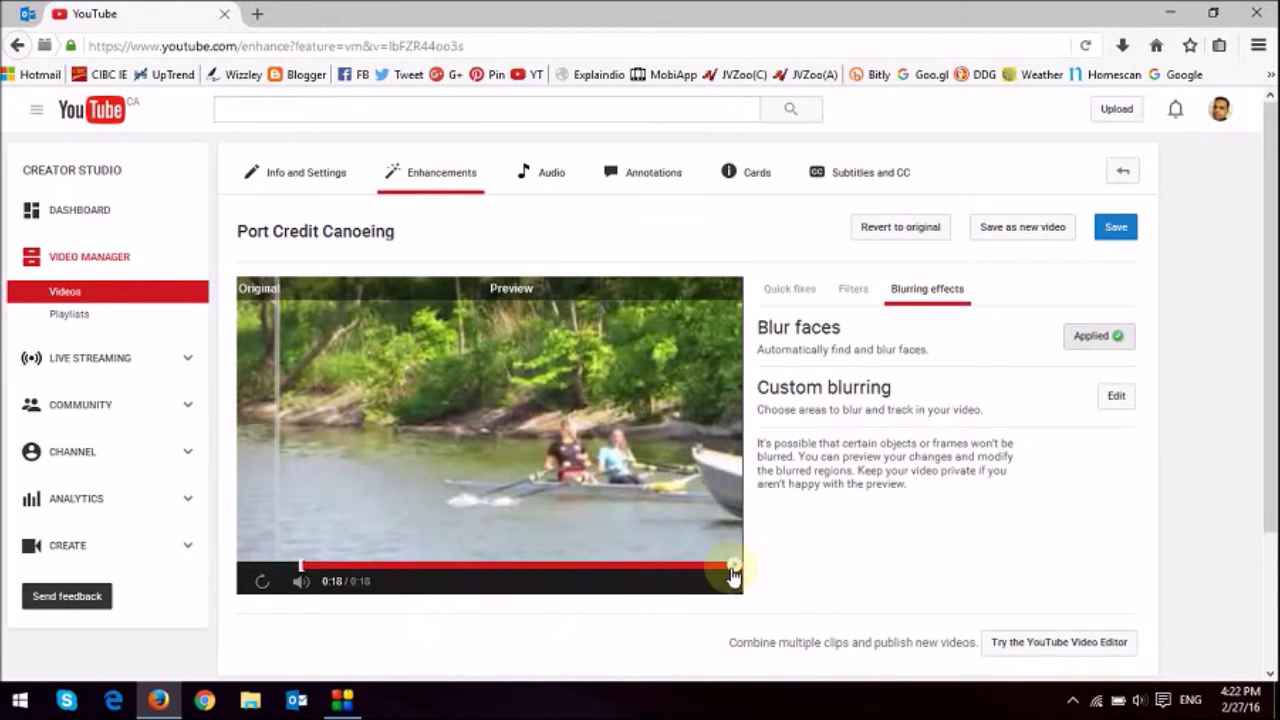
left_click_drag(733, 568, 245, 566)
left_click(262, 581)
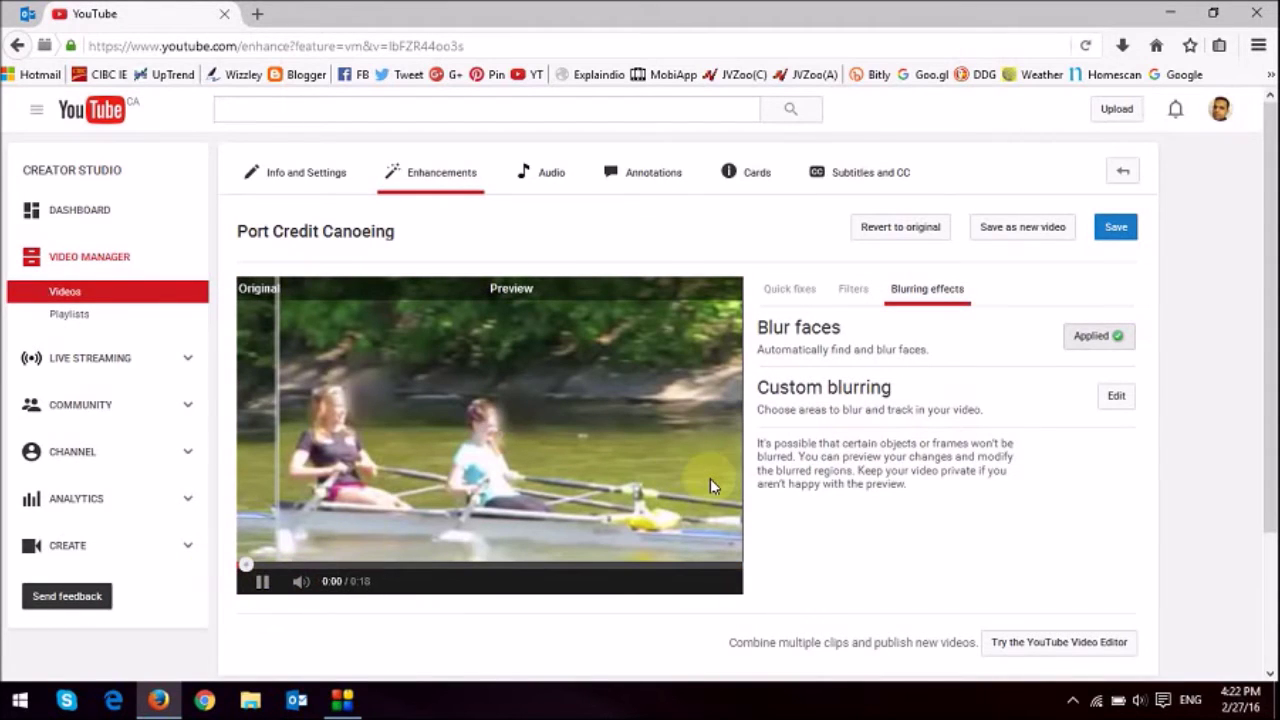
left_click(1094, 340)
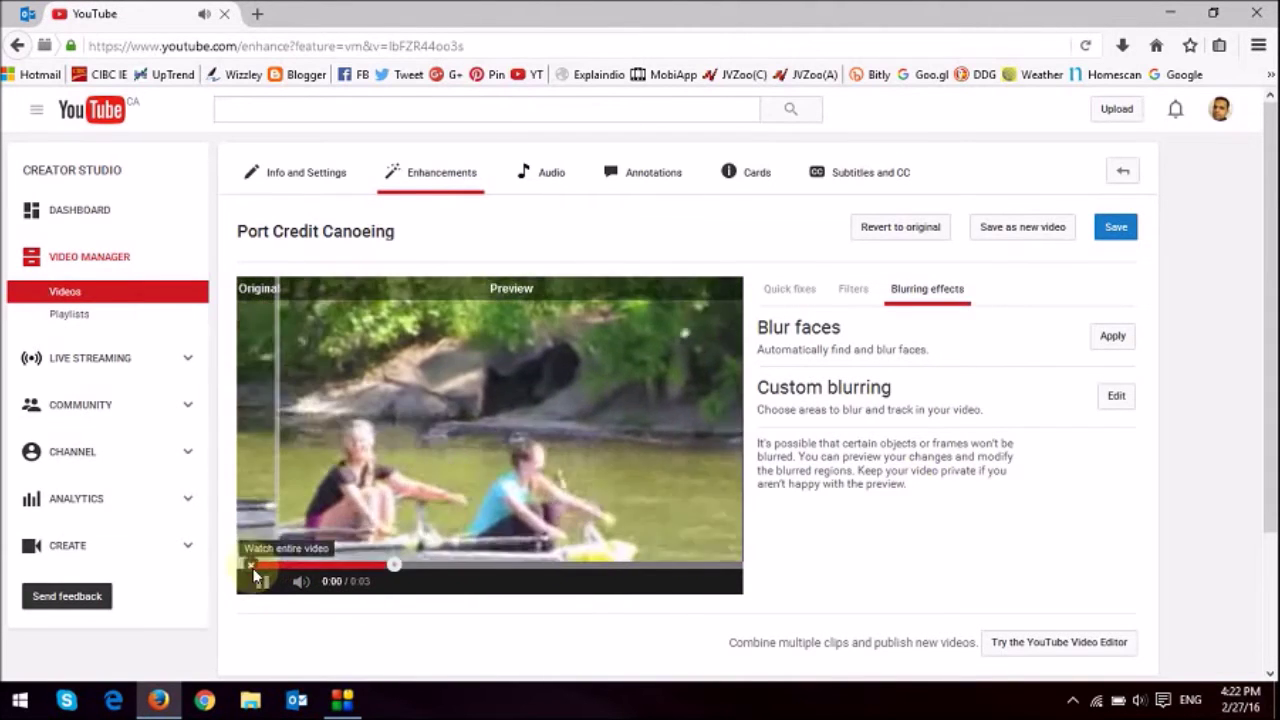
Open the custom blurring editor and pause its video at 0:00
left_click(262, 595)
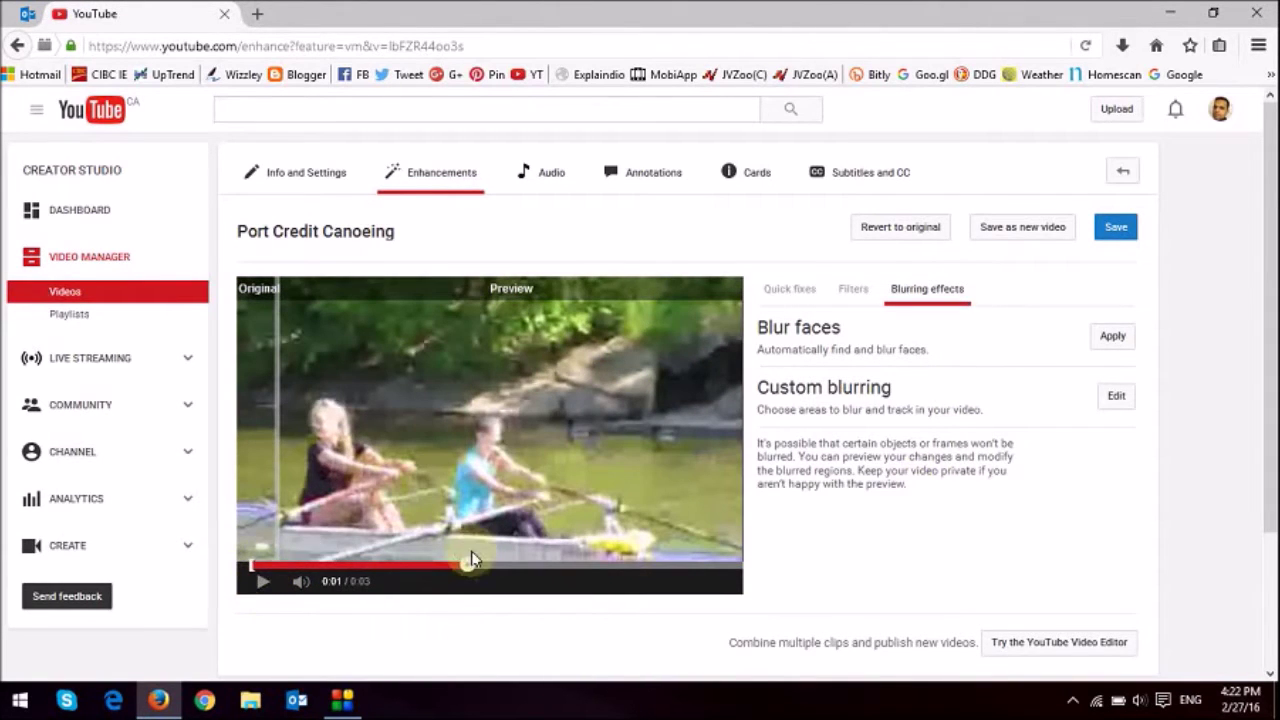
left_click(243, 566)
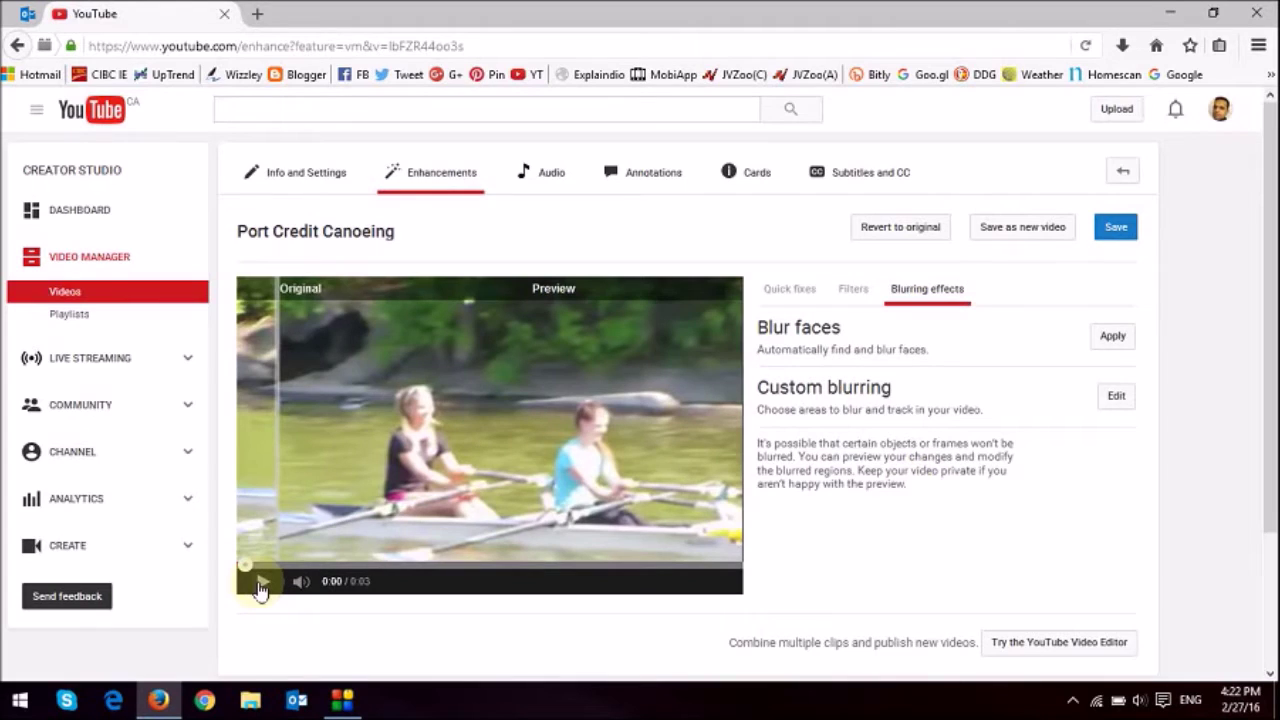
left_click(1118, 398)
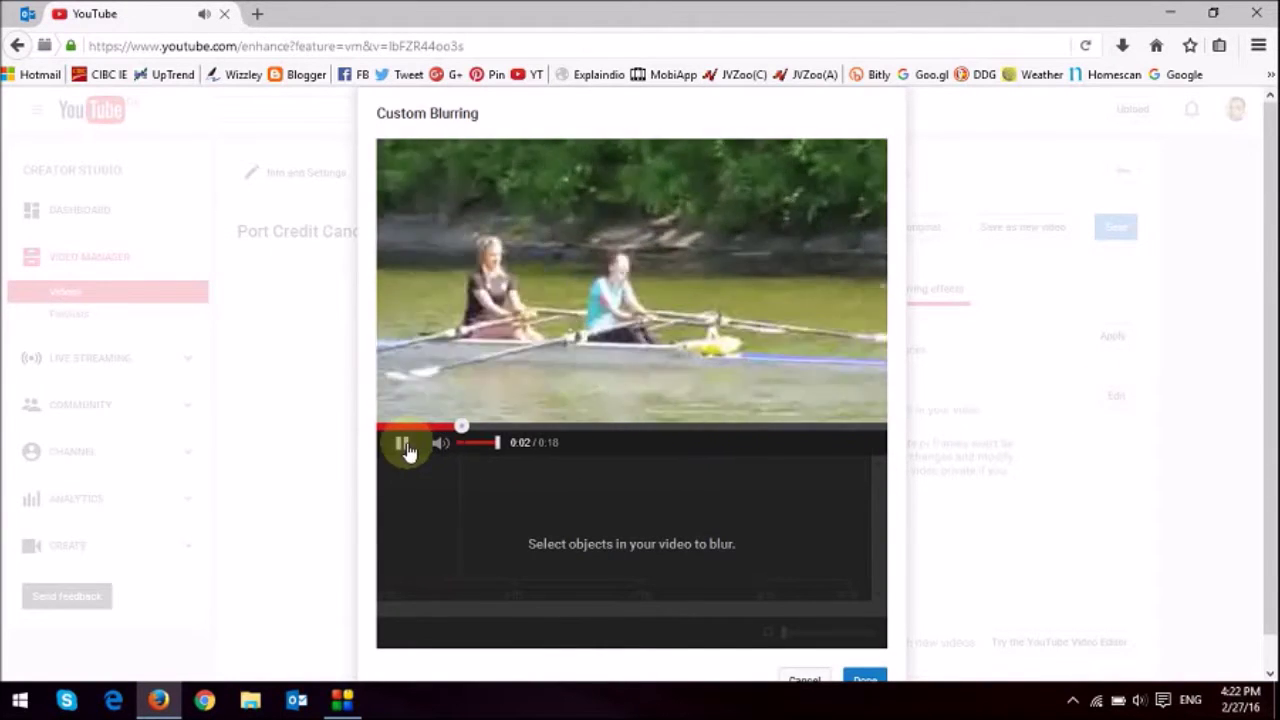
left_click(402, 442)
left_click(380, 428)
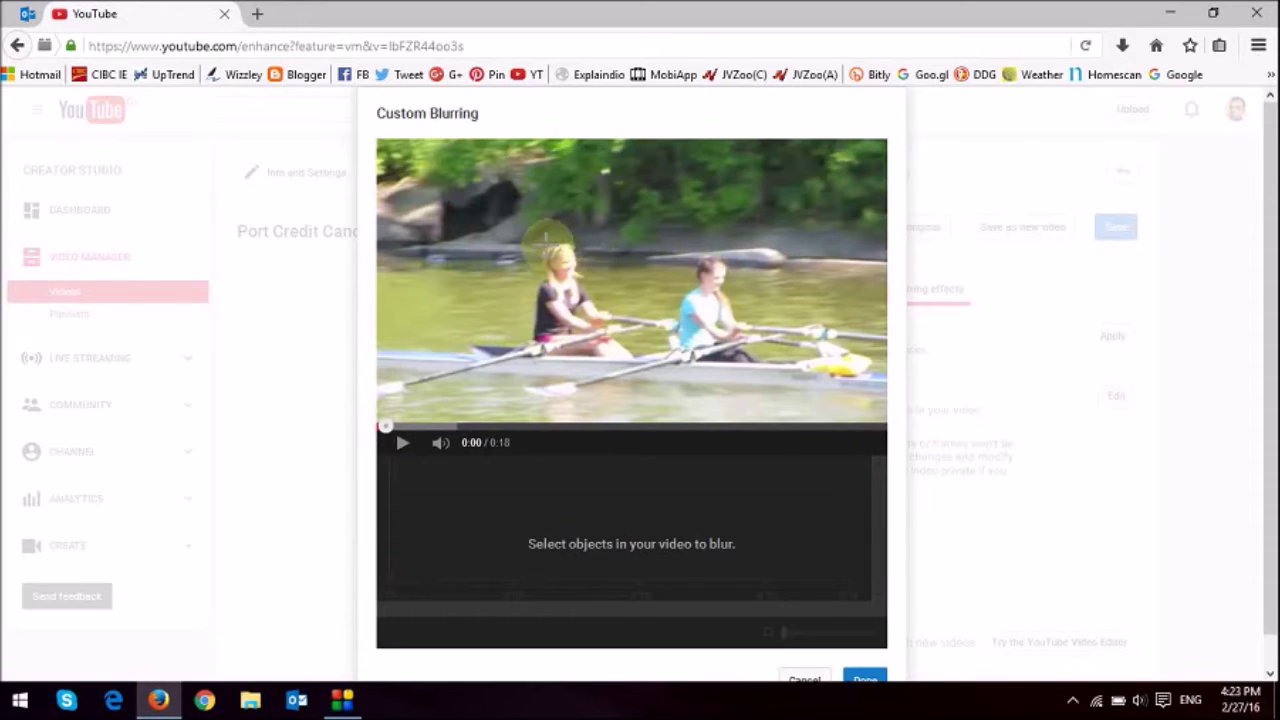
Draw a blur box over each of the two rowers' faces at 0:00, covering the full 0:18 of the video
left_click_drag(546, 246, 581, 281)
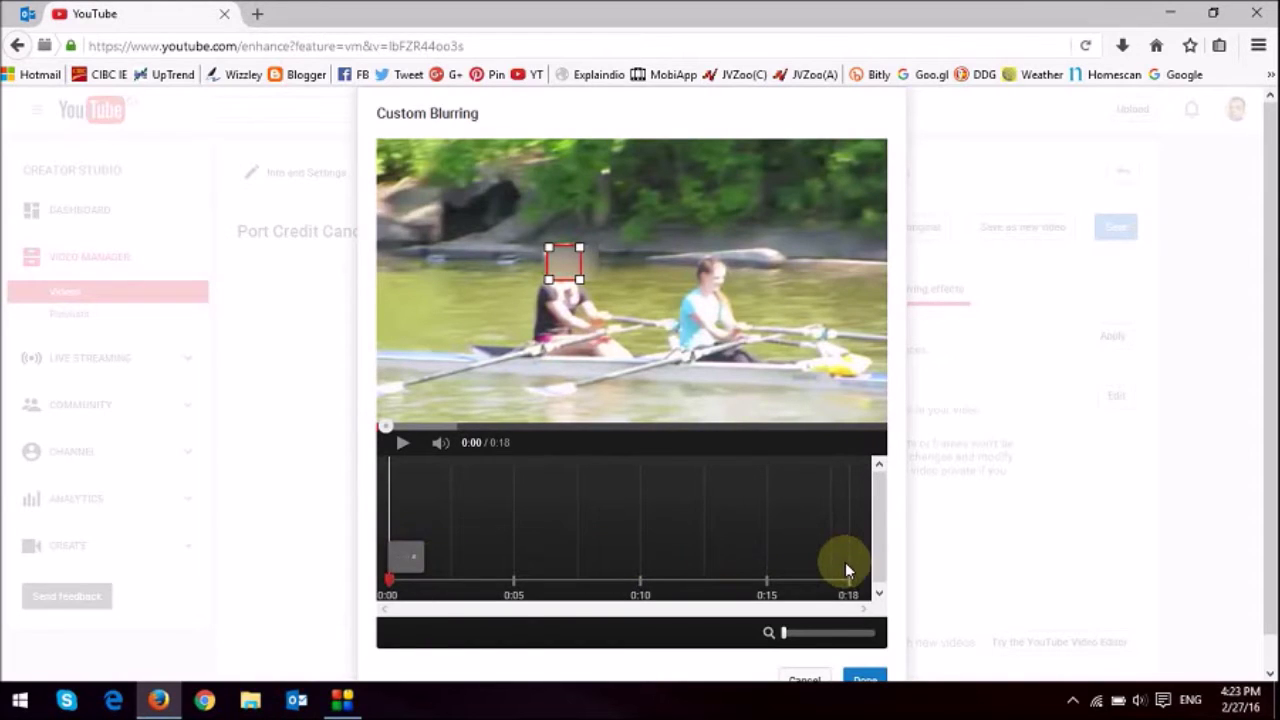
left_click(835, 551)
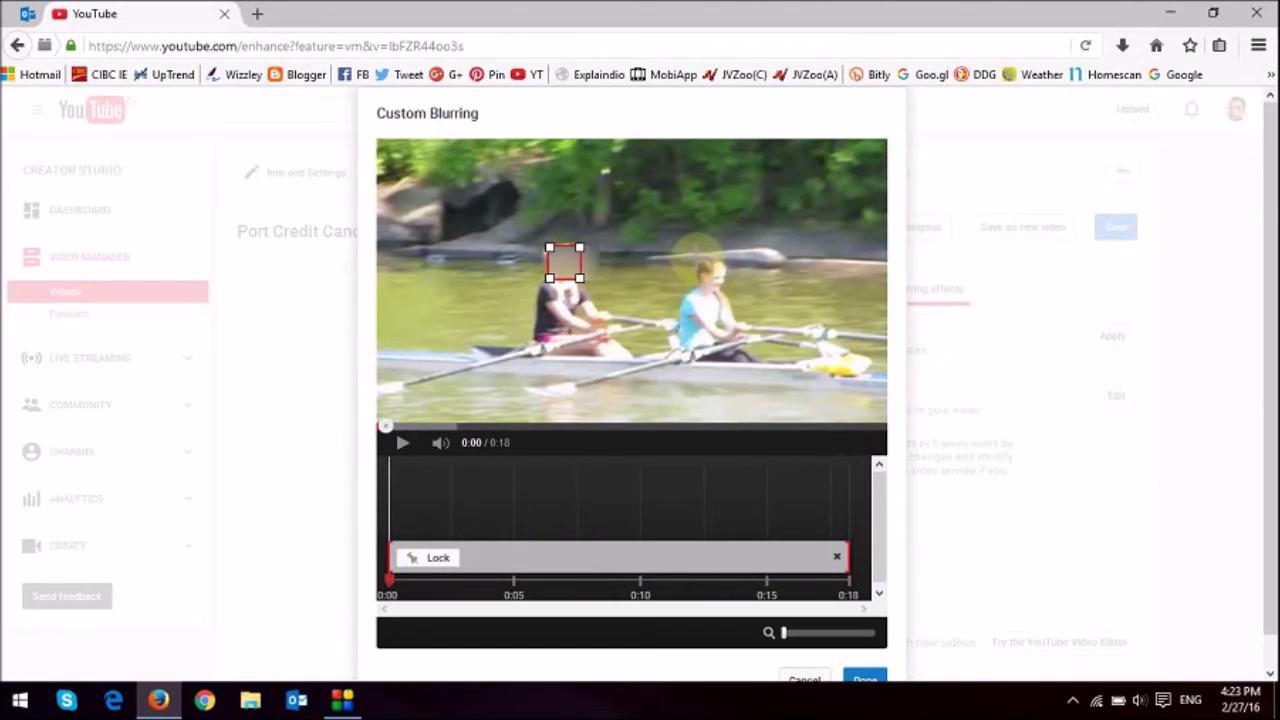
left_click_drag(697, 259, 730, 292)
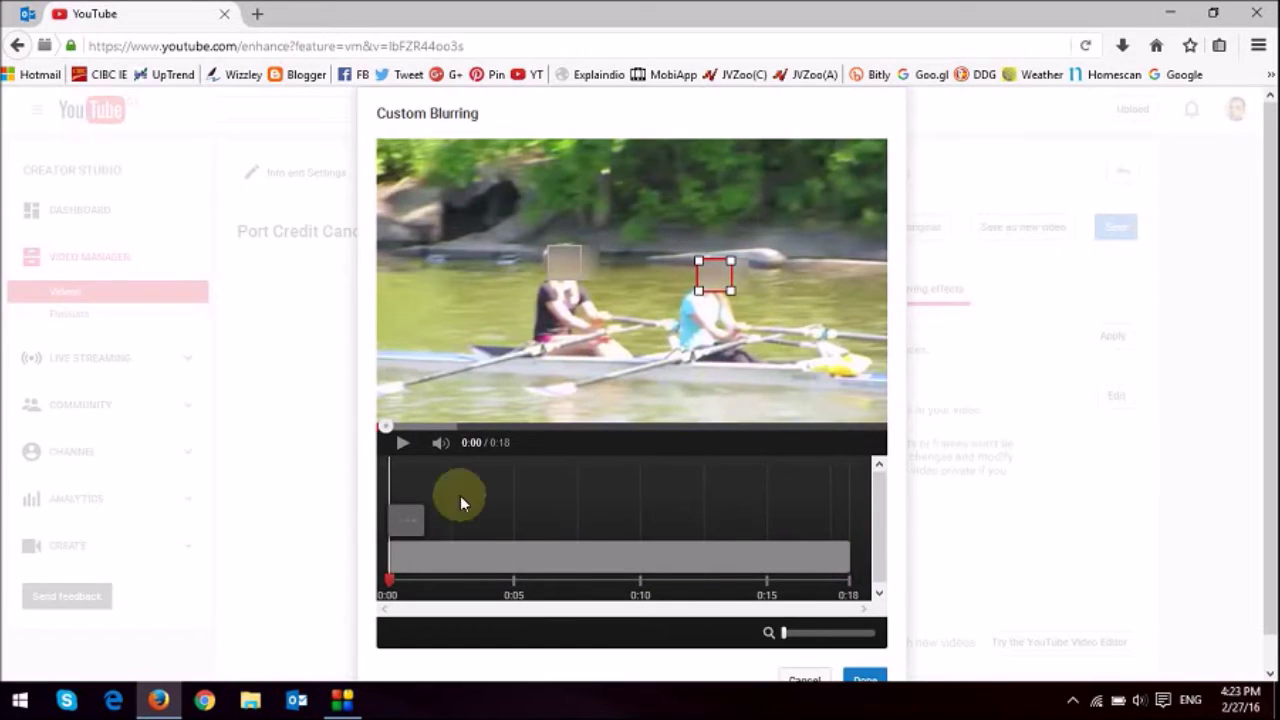
Play the video to check how both blur boxes follow the faces, and return to the start
left_click(402, 445)
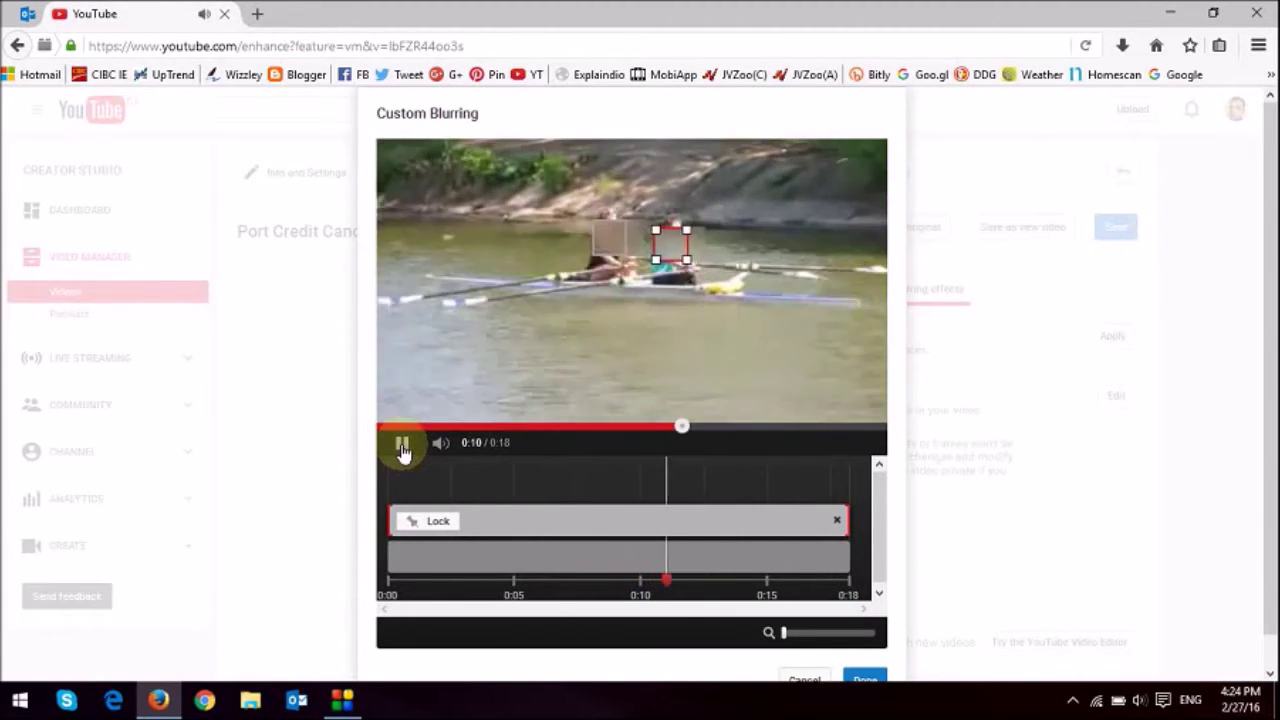
left_click(402, 446)
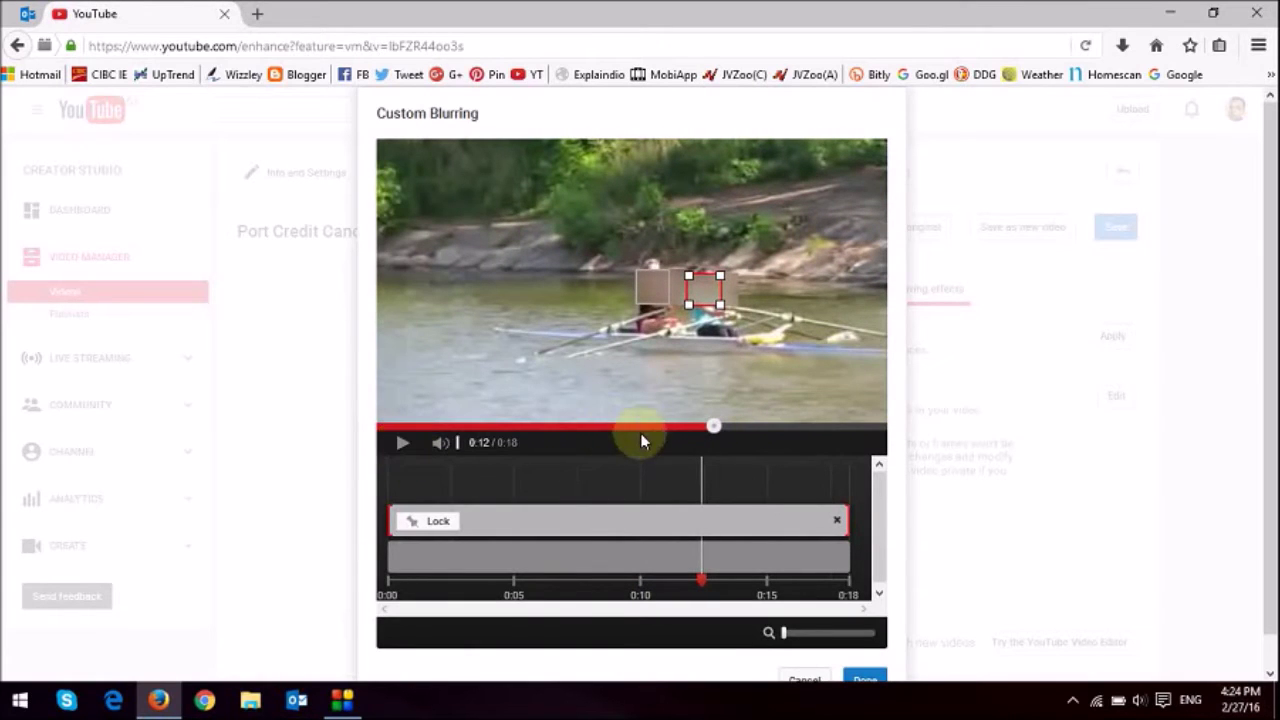
left_click(380, 428)
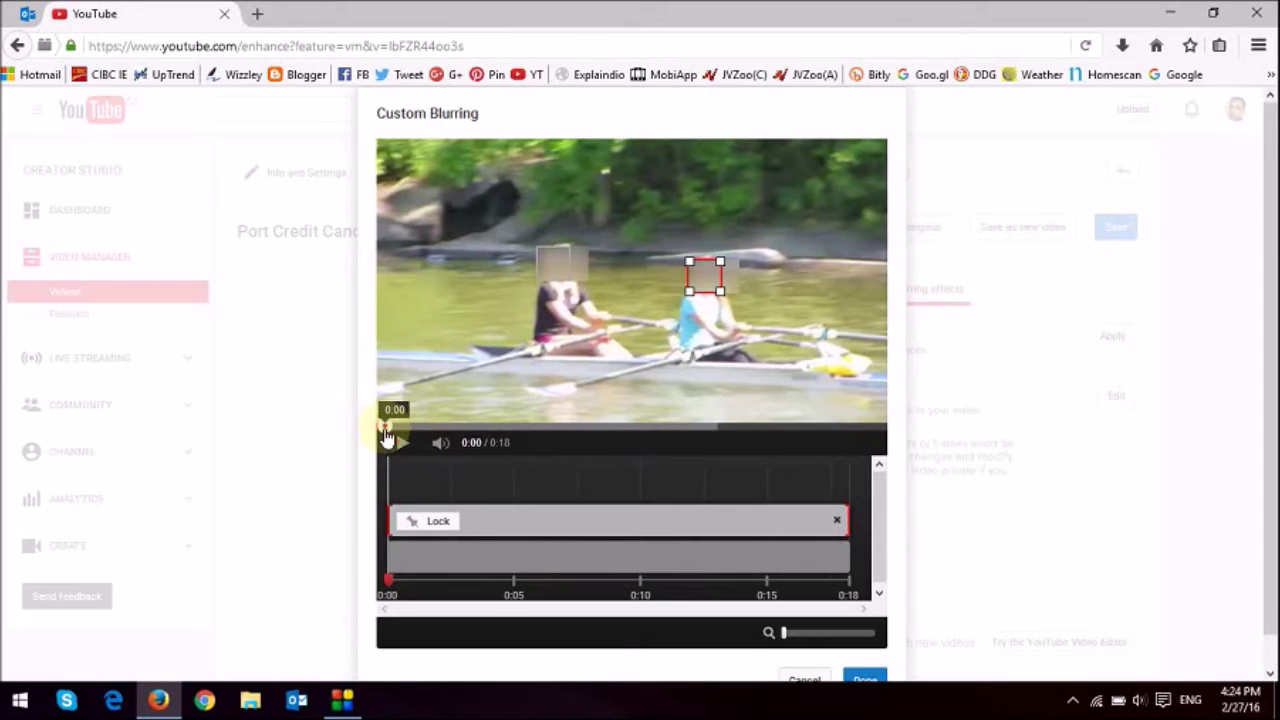
Advance through the first second of the video and move both blur boxes back over the rowers' heads
left_click_drag(386, 437, 392, 430)
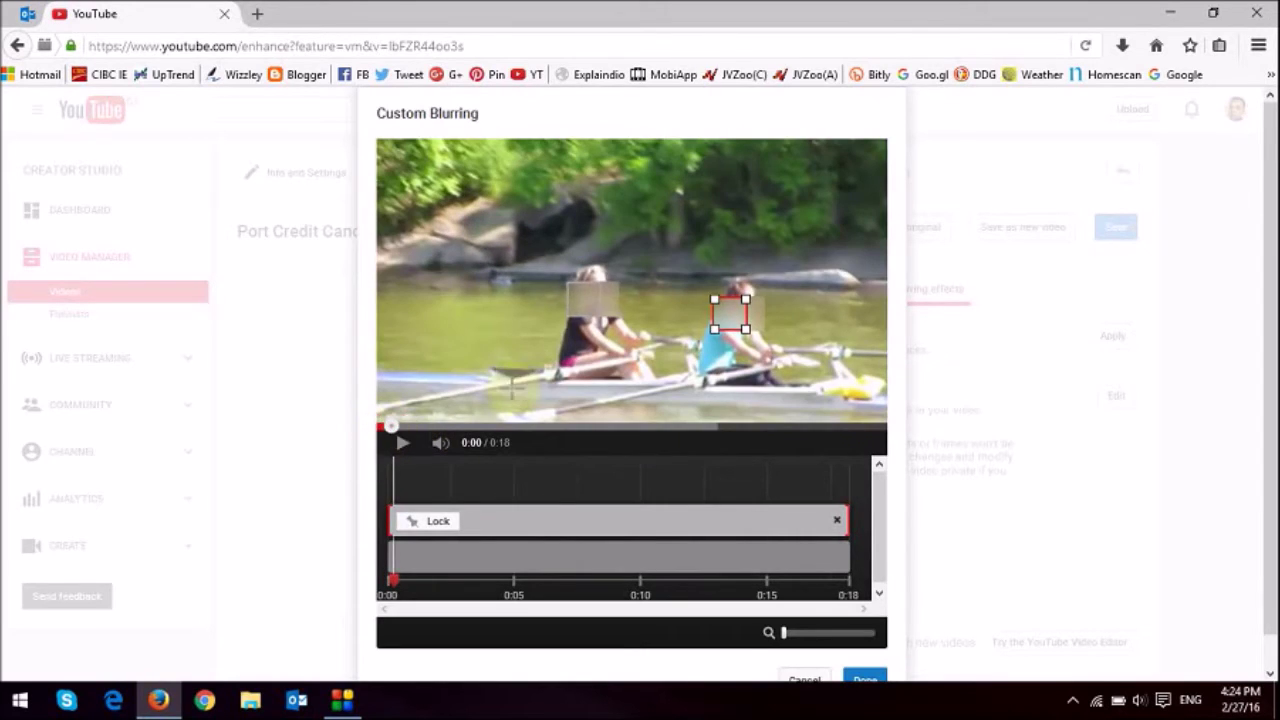
left_click(590, 310)
left_click_drag(588, 302, 595, 284)
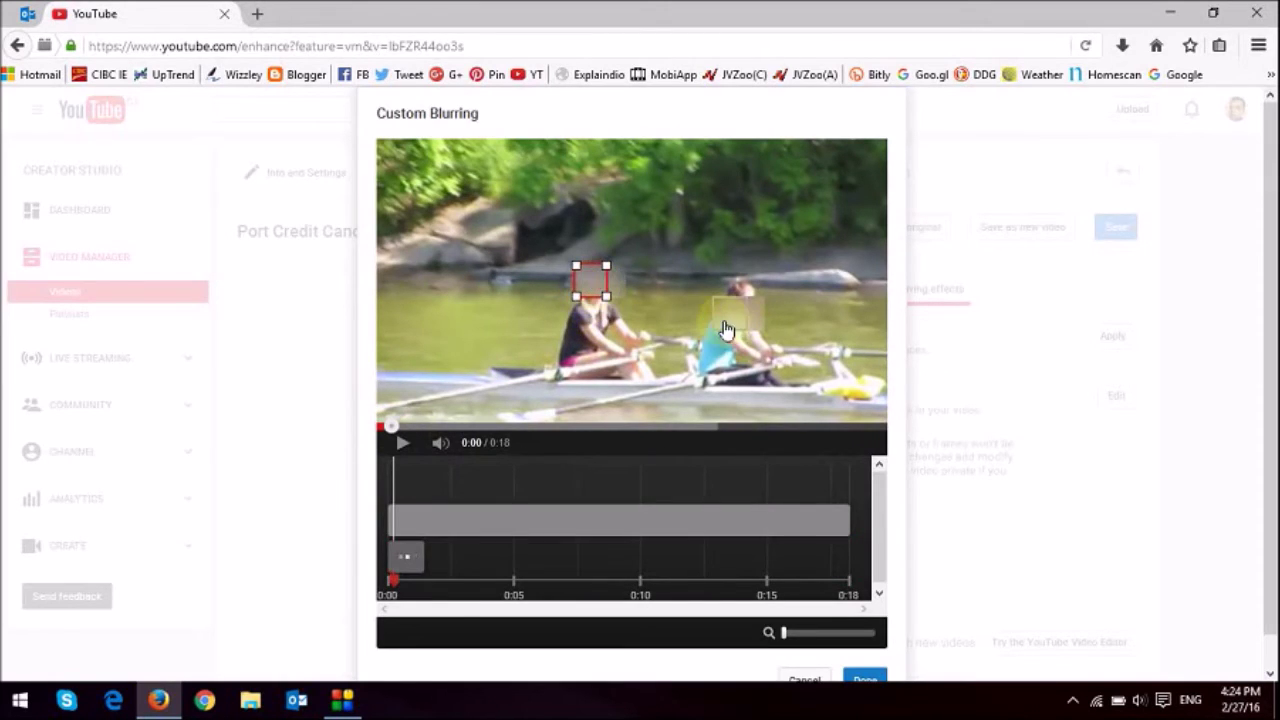
left_click_drag(726, 325, 741, 293)
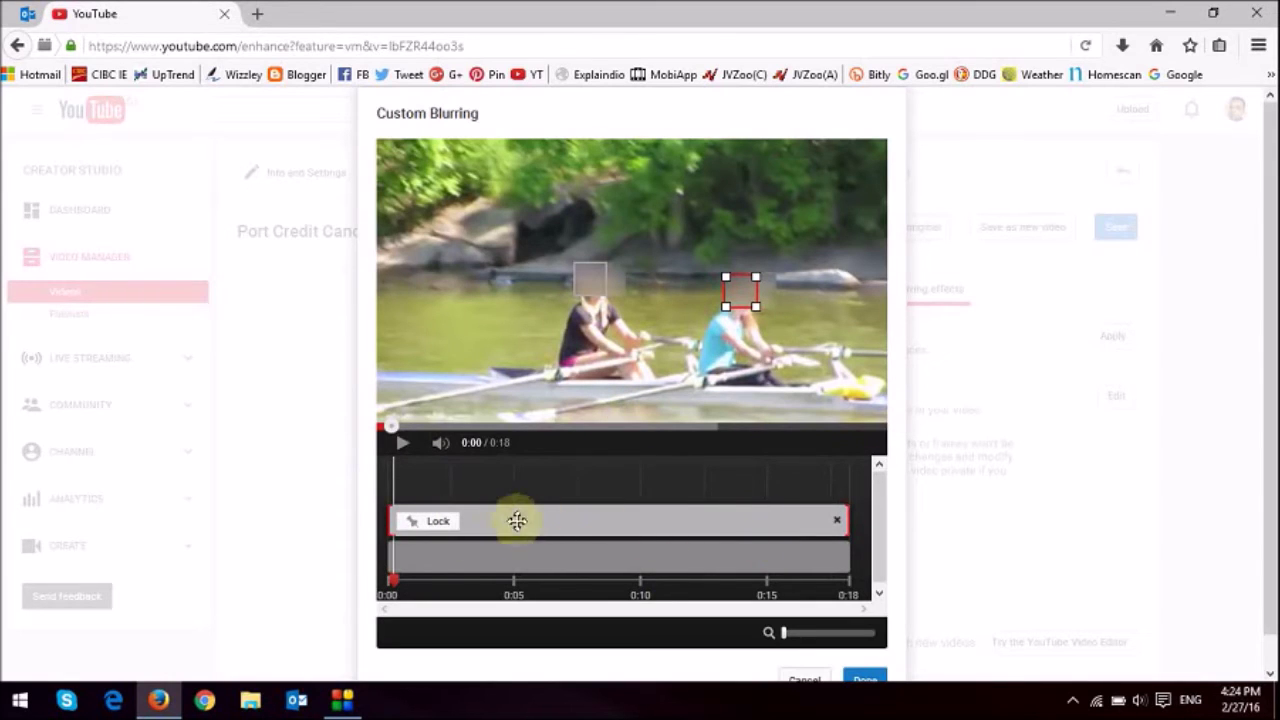
left_click(395, 437)
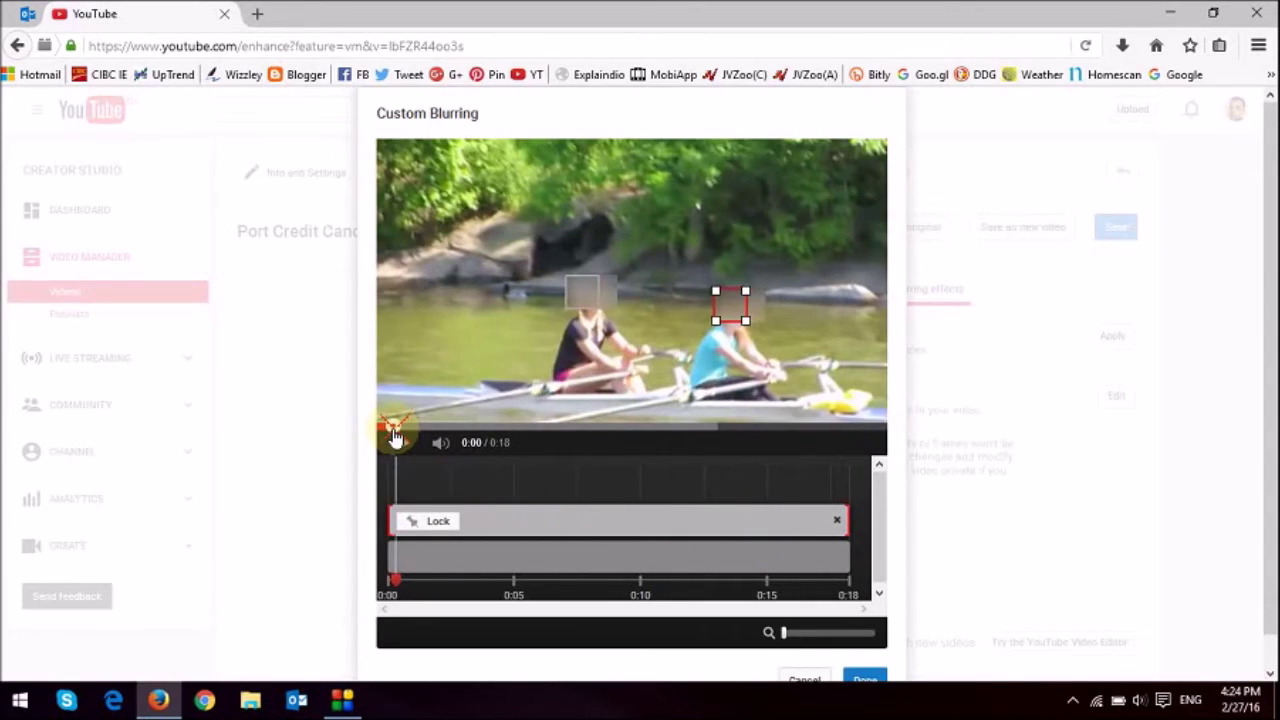
left_click_drag(395, 437, 396, 437)
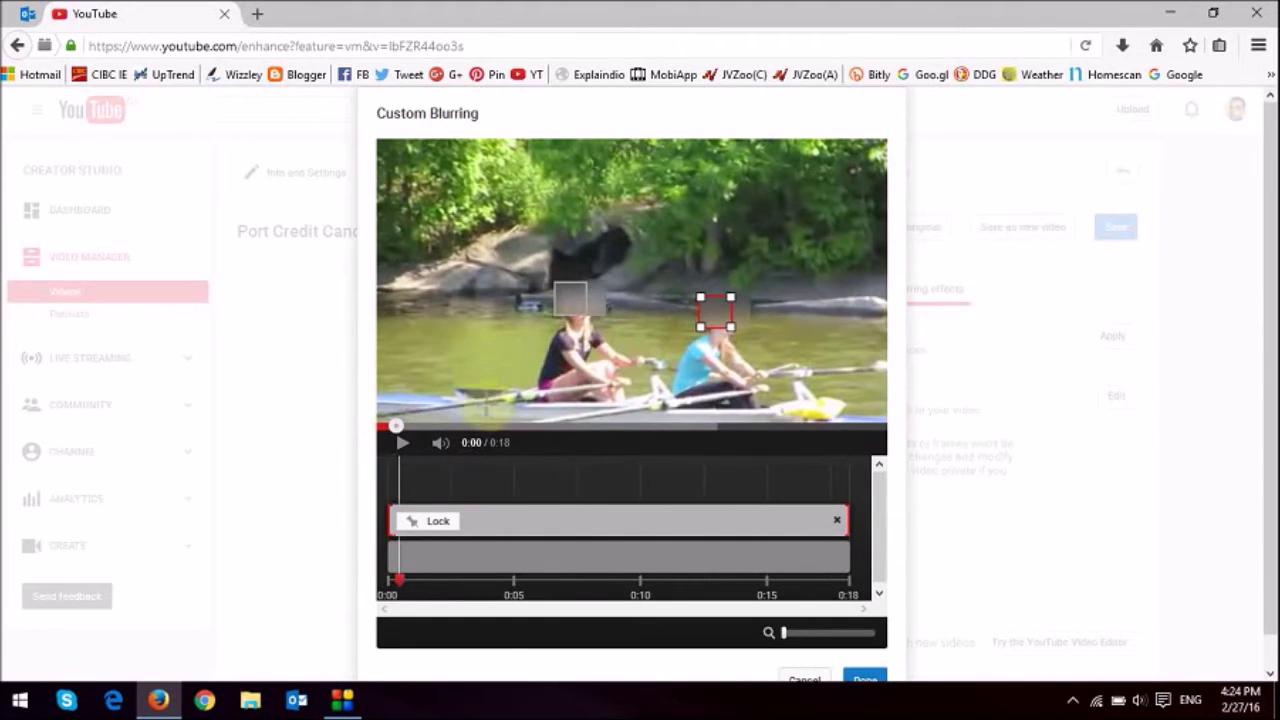
mouse_move(566, 314)
left_mouse_down()
mouse_move(571, 300)
mouse_move(575, 312)
left_mouse_up()
left_click(716, 313)
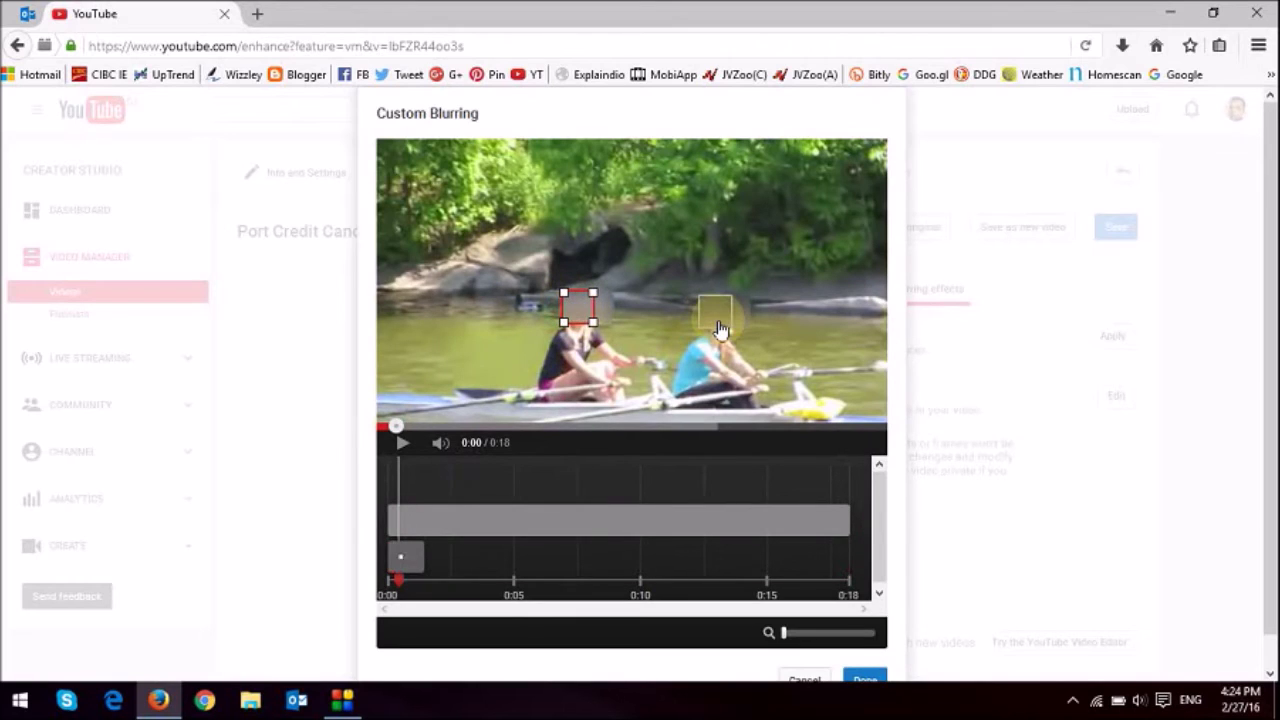
left_click_drag(716, 318, 717, 330)
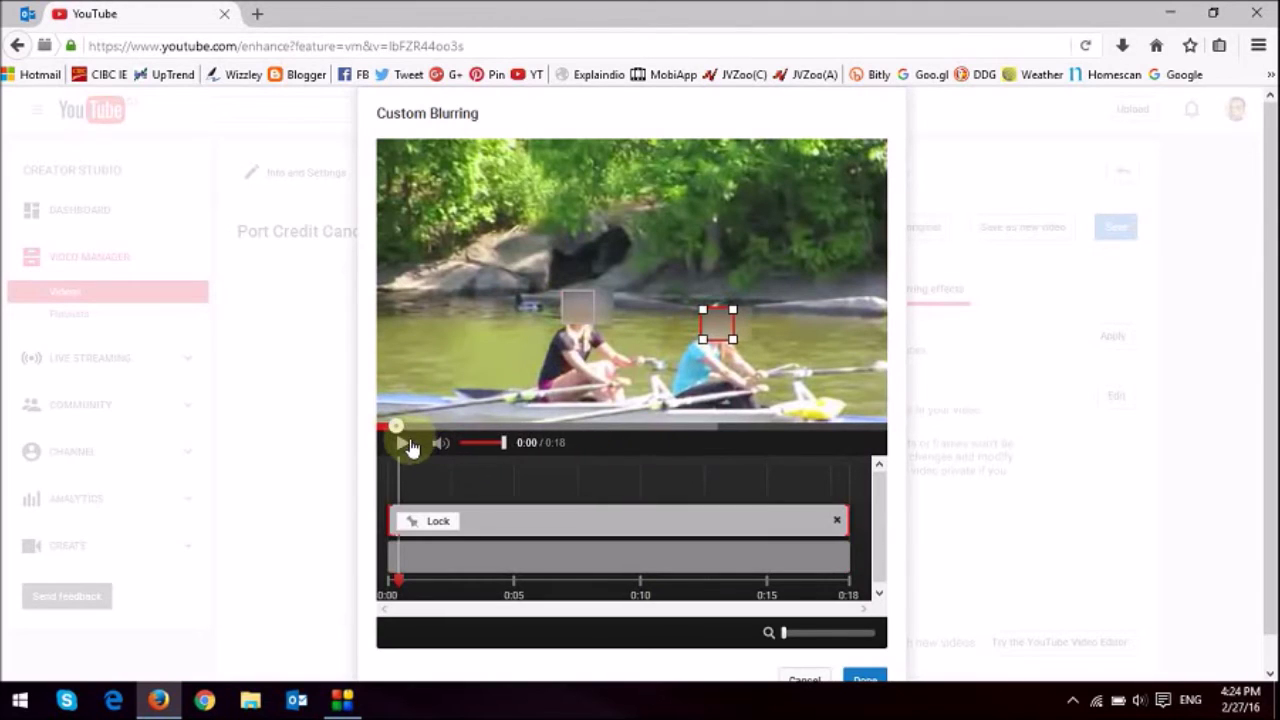
Realign both blur boxes with the rowers' heads at 0:02 and 0:05
left_click_drag(423, 432, 452, 430)
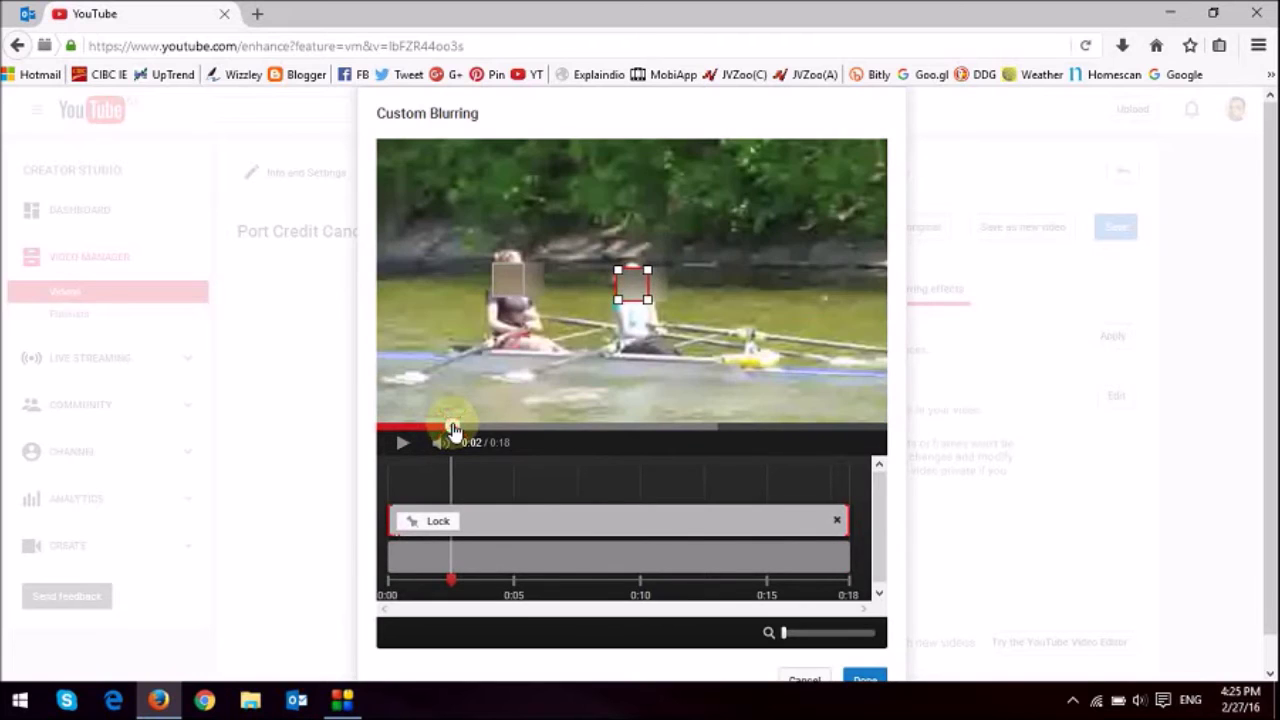
left_click(510, 274)
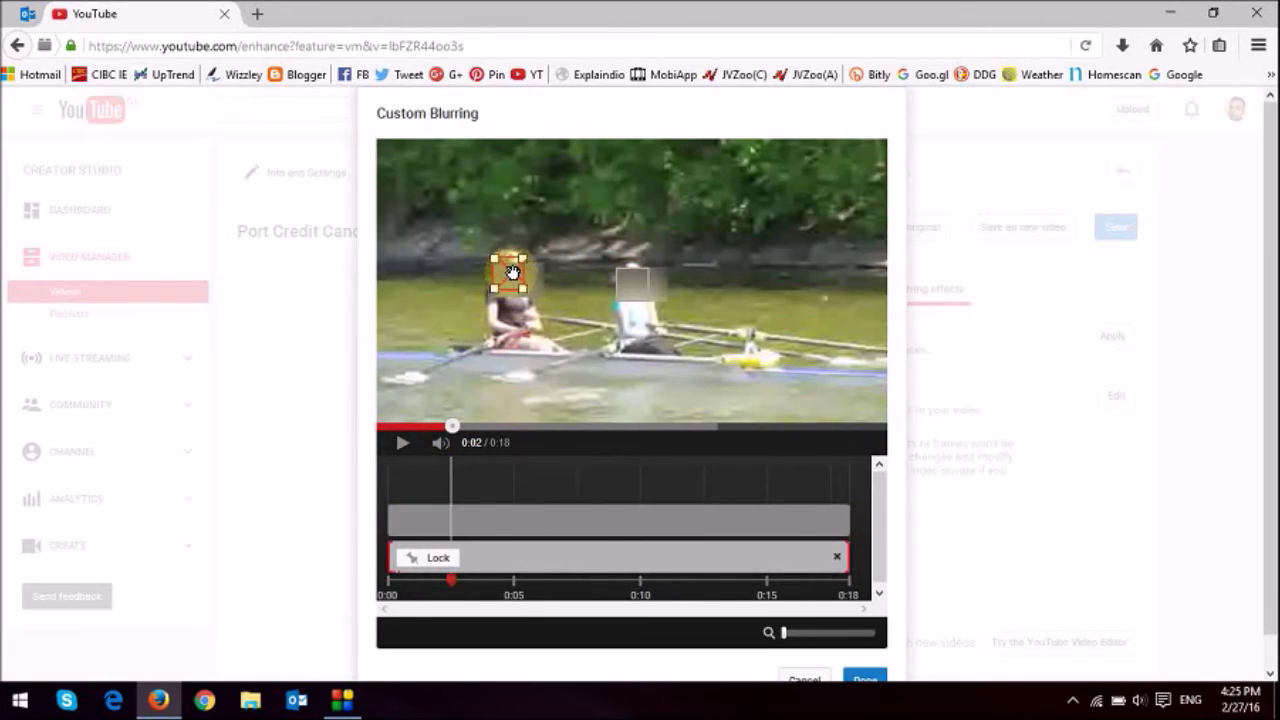
left_click_drag(512, 272, 511, 263)
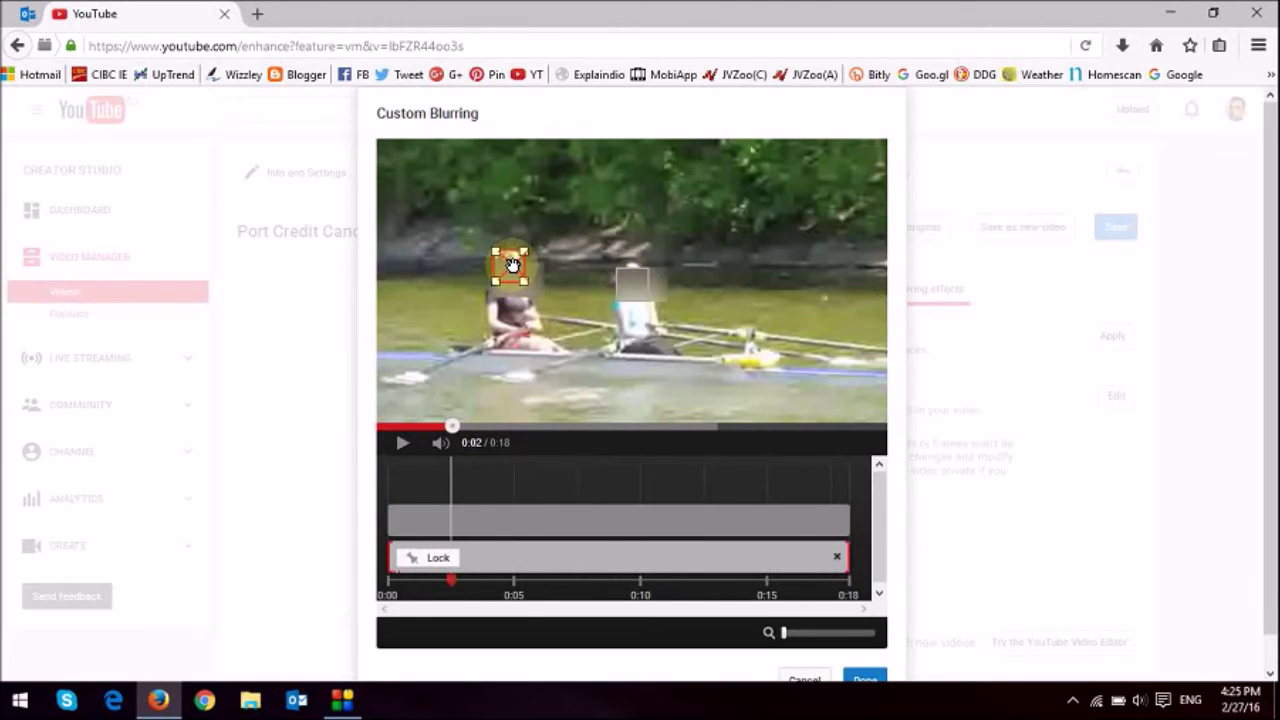
left_click(634, 297)
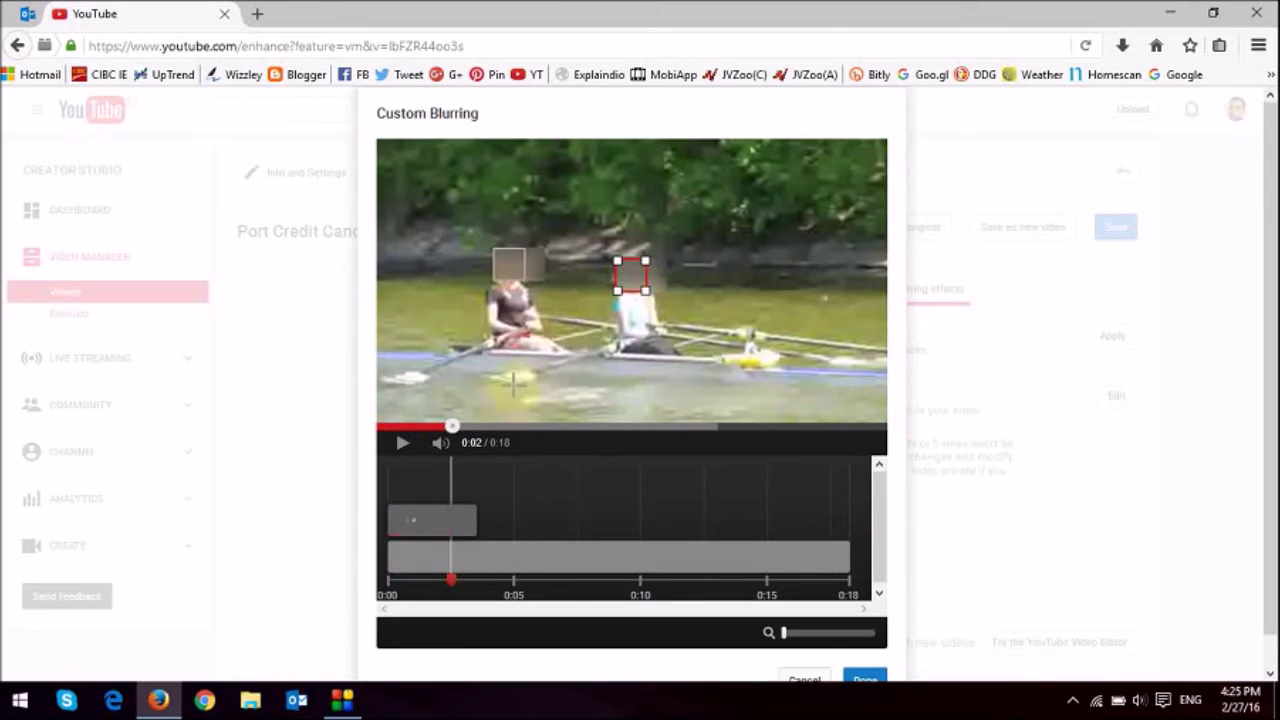
left_click_drag(452, 430, 526, 430)
left_click(513, 247)
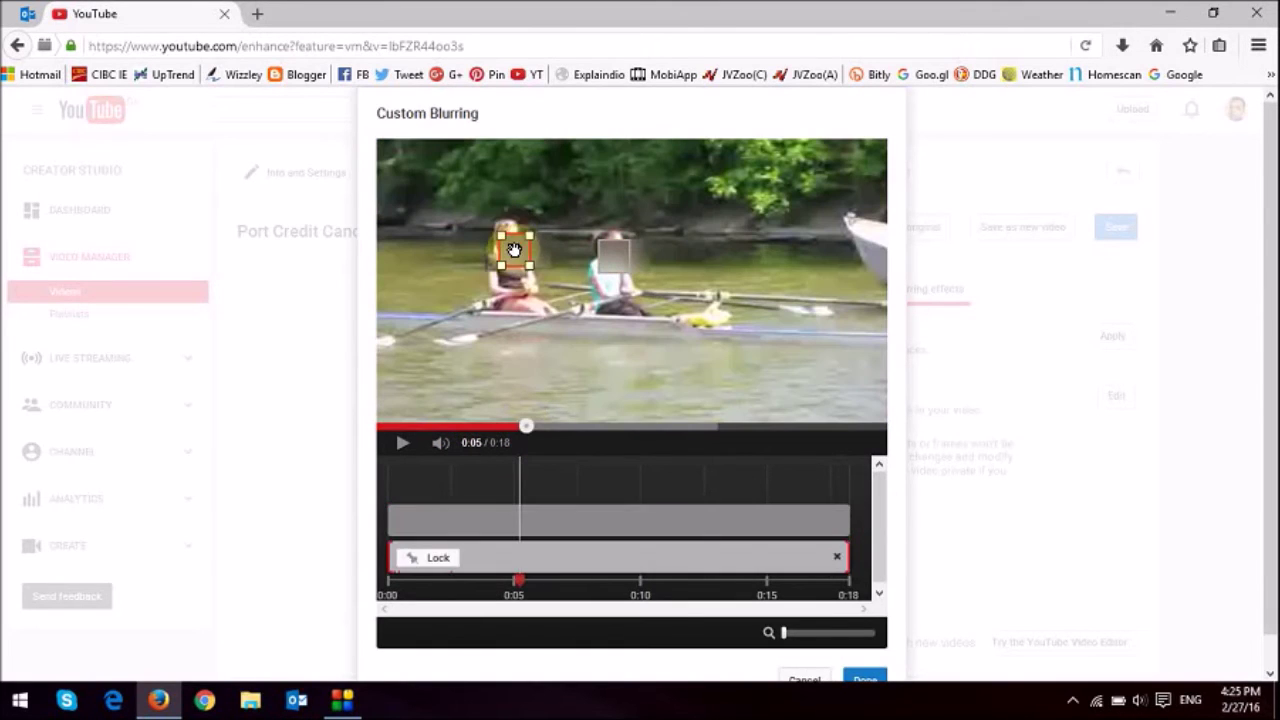
left_click(612, 242)
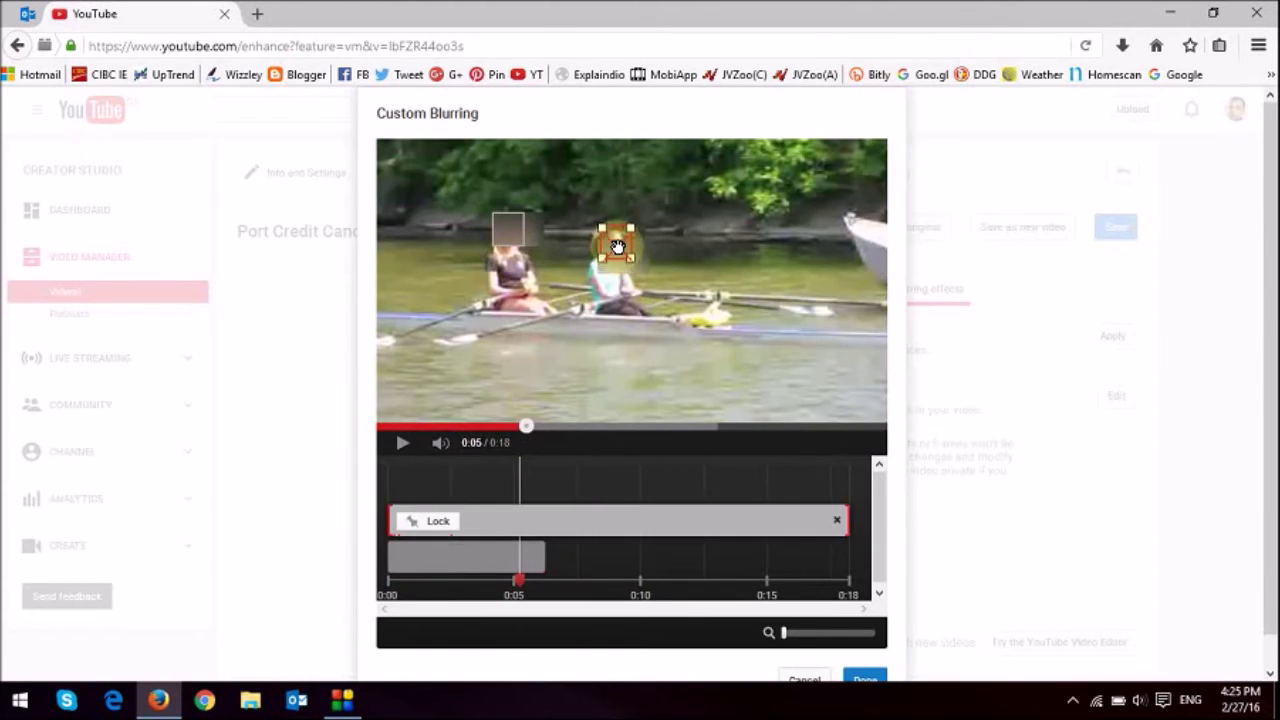
Reposition both blur boxes over the rowers' heads at 0:15 and advance past 0:17 to the end of the video
left_click_drag(526, 426, 810, 426)
left_click(690, 285)
left_click(624, 268)
left_click(808, 374)
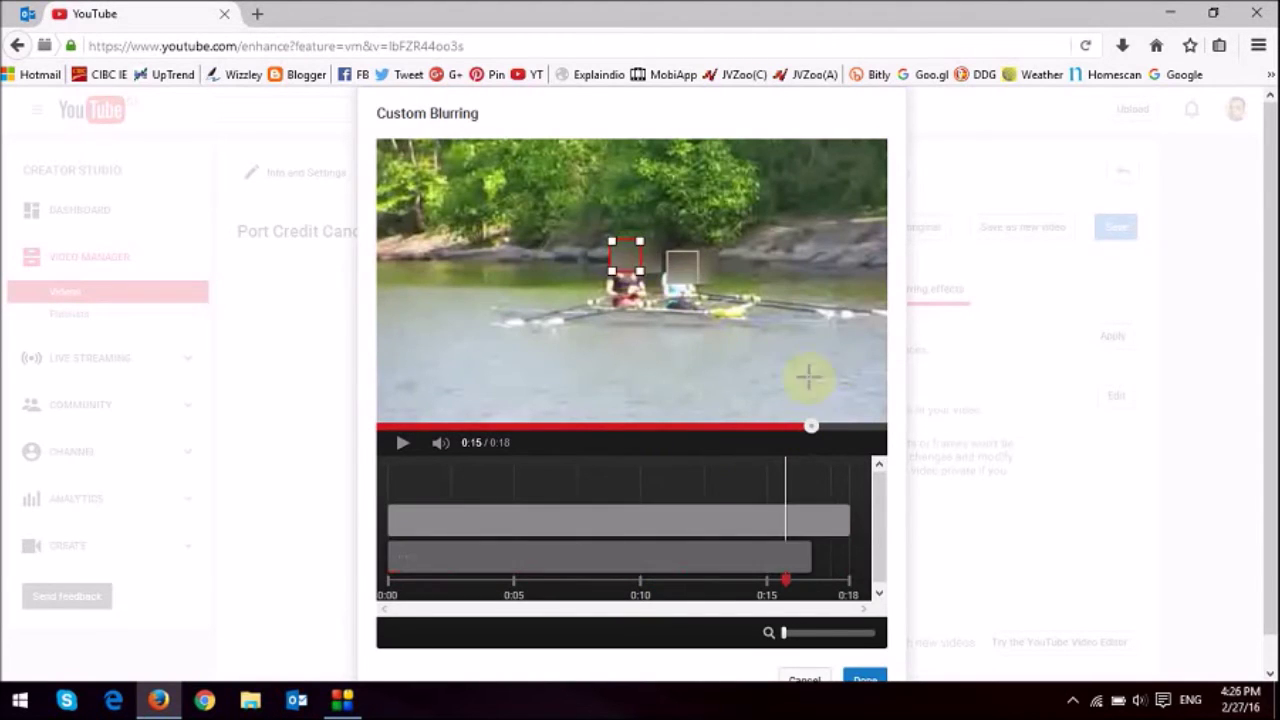
left_click(846, 428)
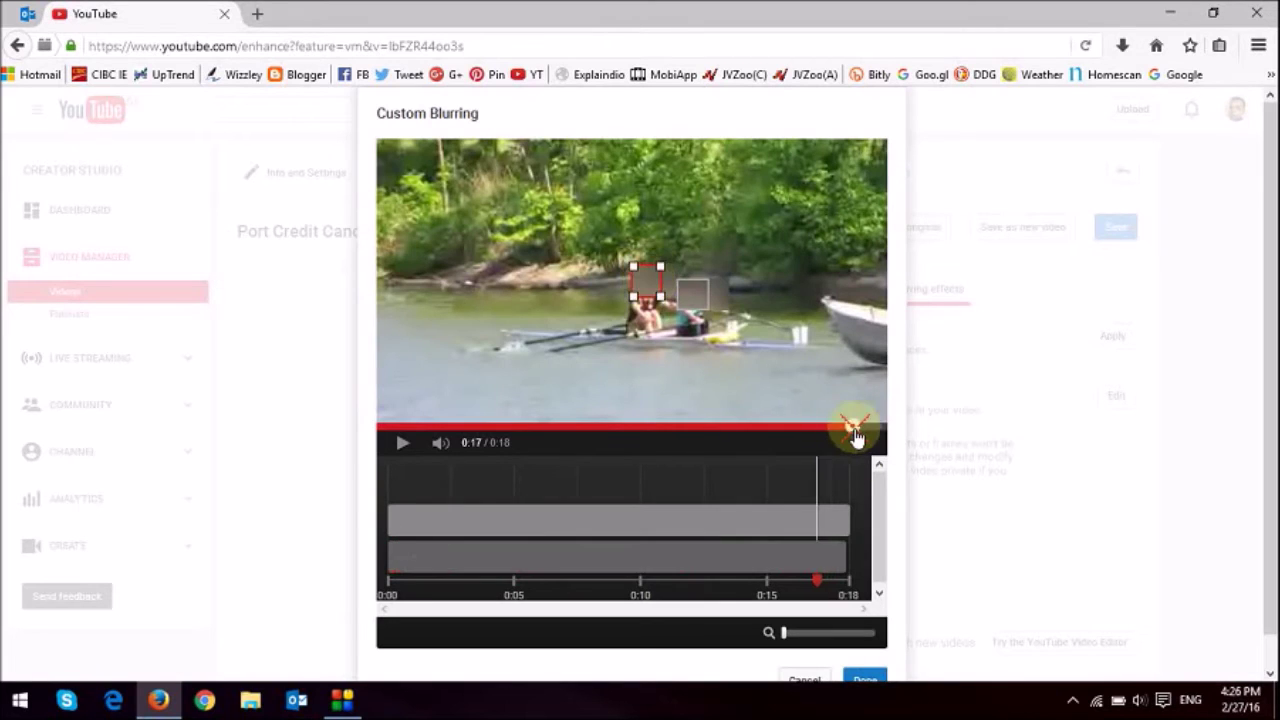
left_click(894, 429)
Play the video to check the adjusted blur boxes, and apply the custom blurring
left_click(402, 443)
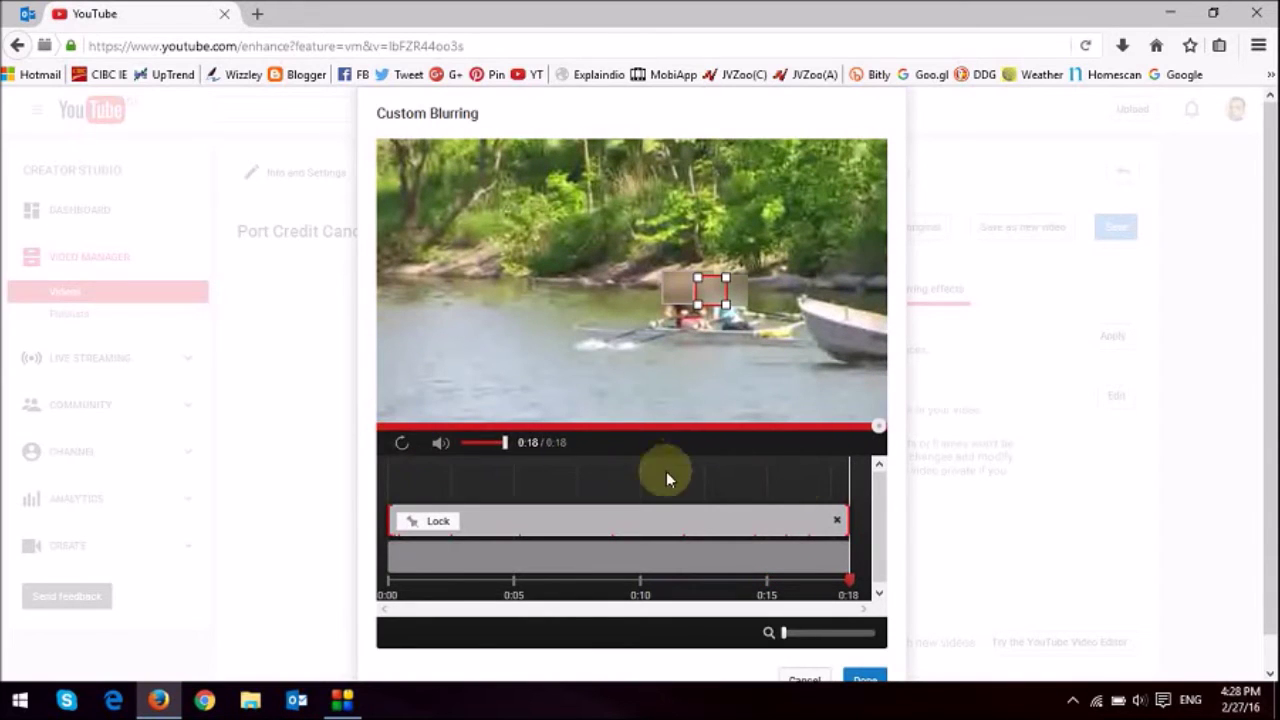
scroll(1040, 490, "down", 1)
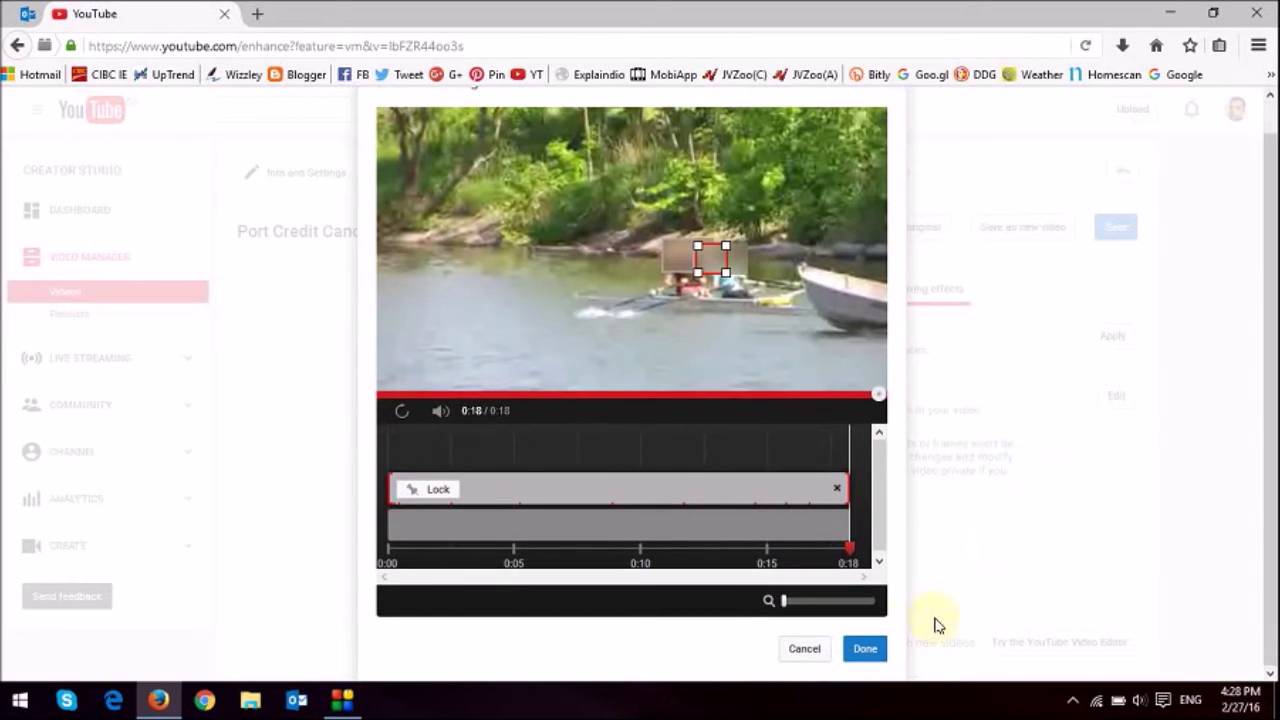
left_click(865, 650)
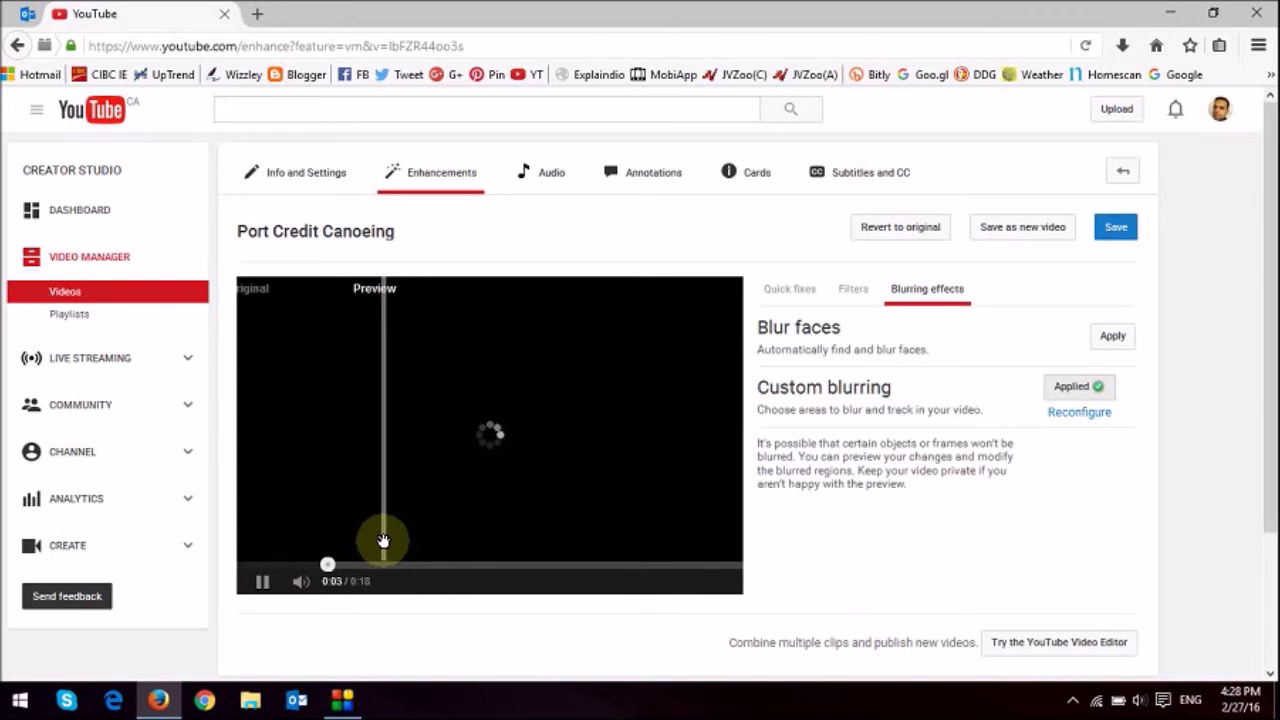
Extend the blurred preview across the whole frame and save the edits to the existing video
left_click_drag(383, 541, 240, 535)
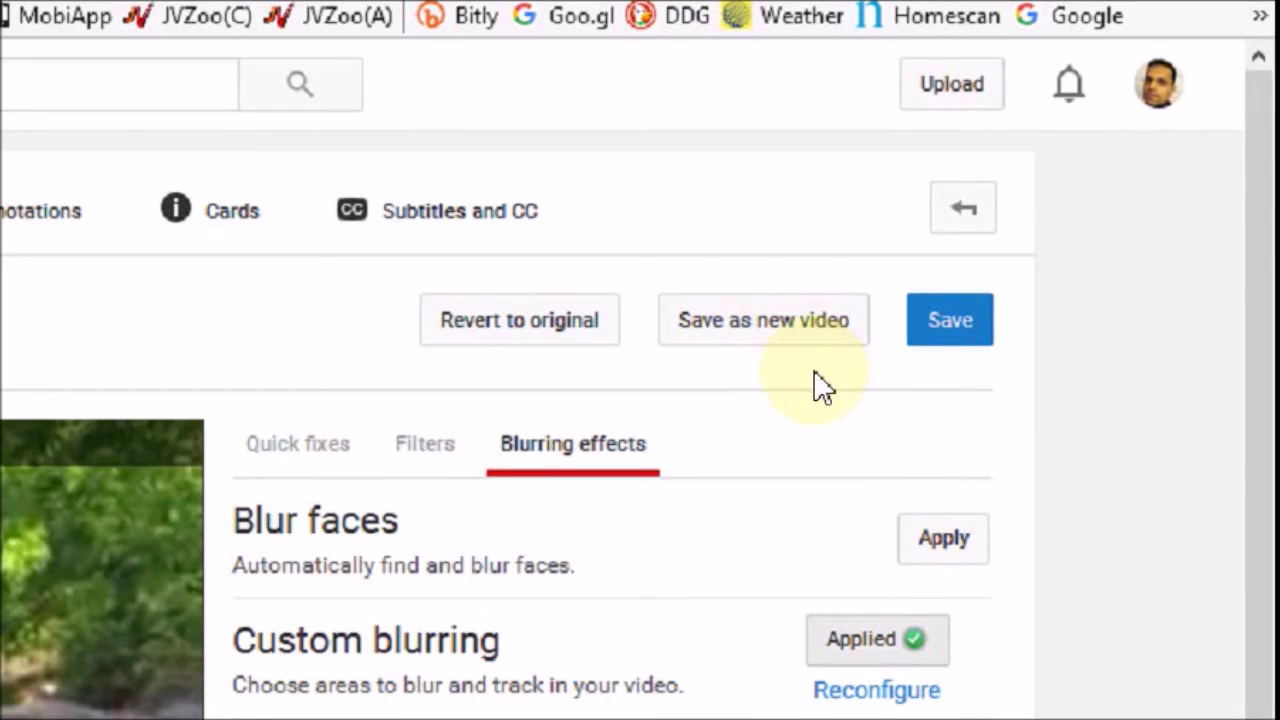
left_click(950, 322)
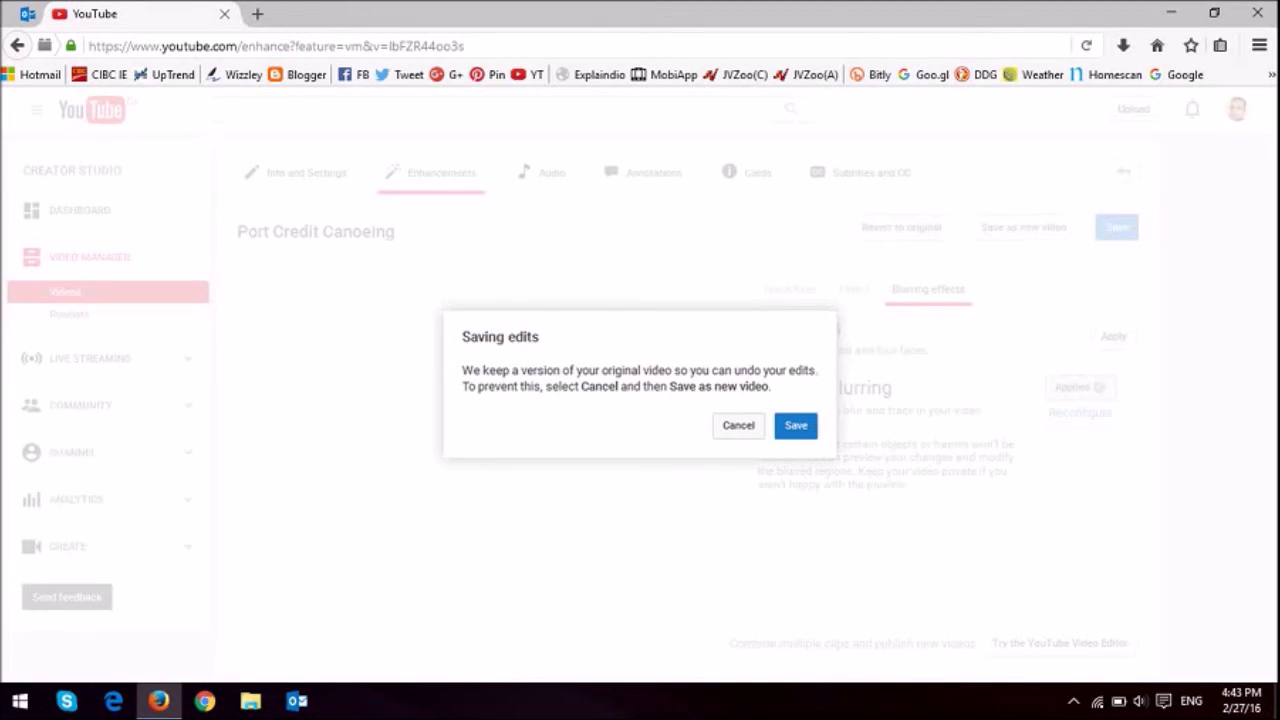